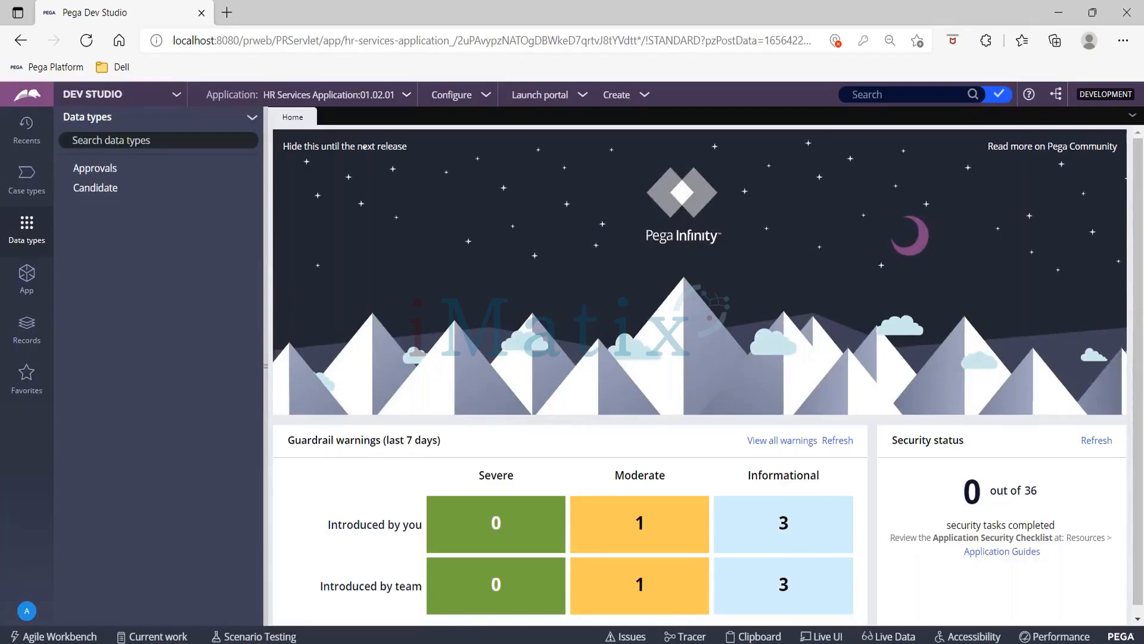
Open the Candidate data type.
click(251, 123)
click(106, 192)
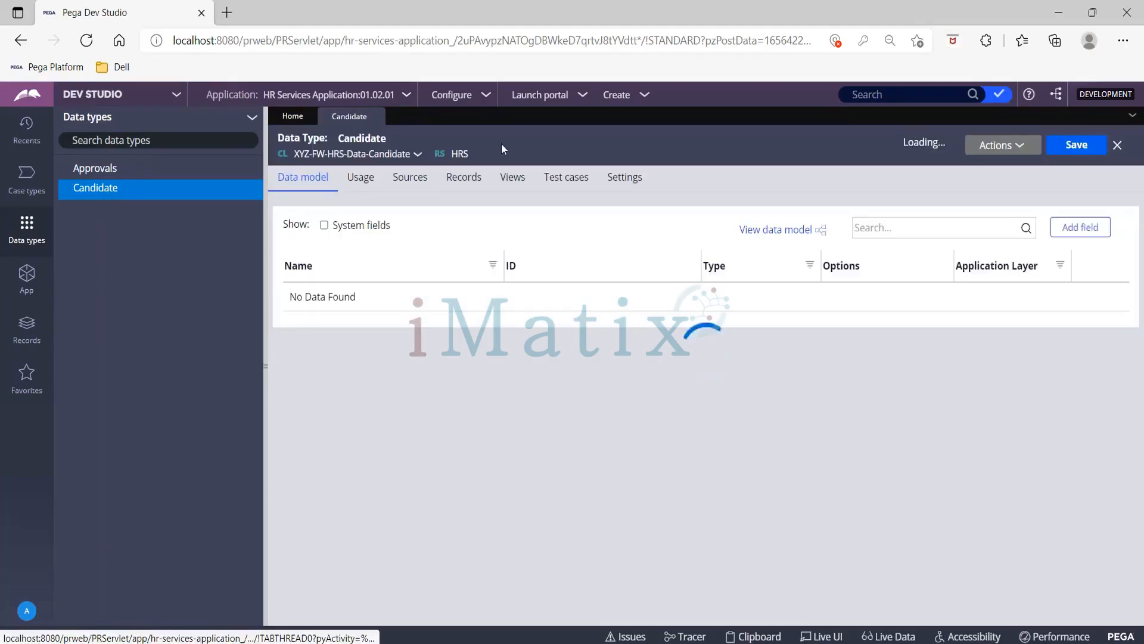
Create a new data type with Student as both its label and description.
click(253, 119)
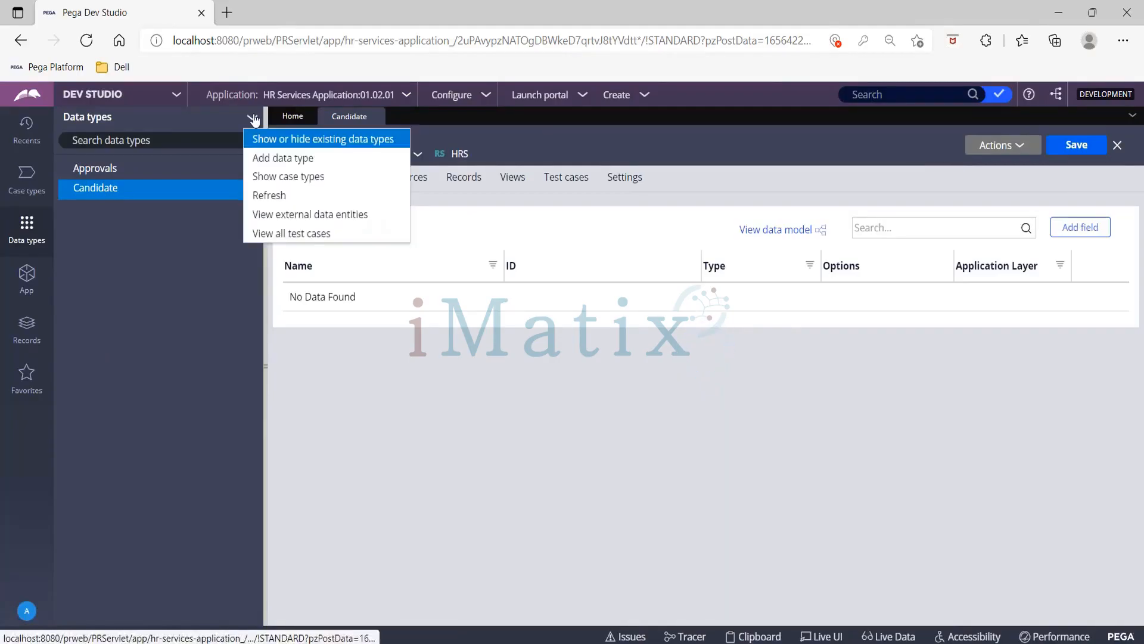
click(258, 159)
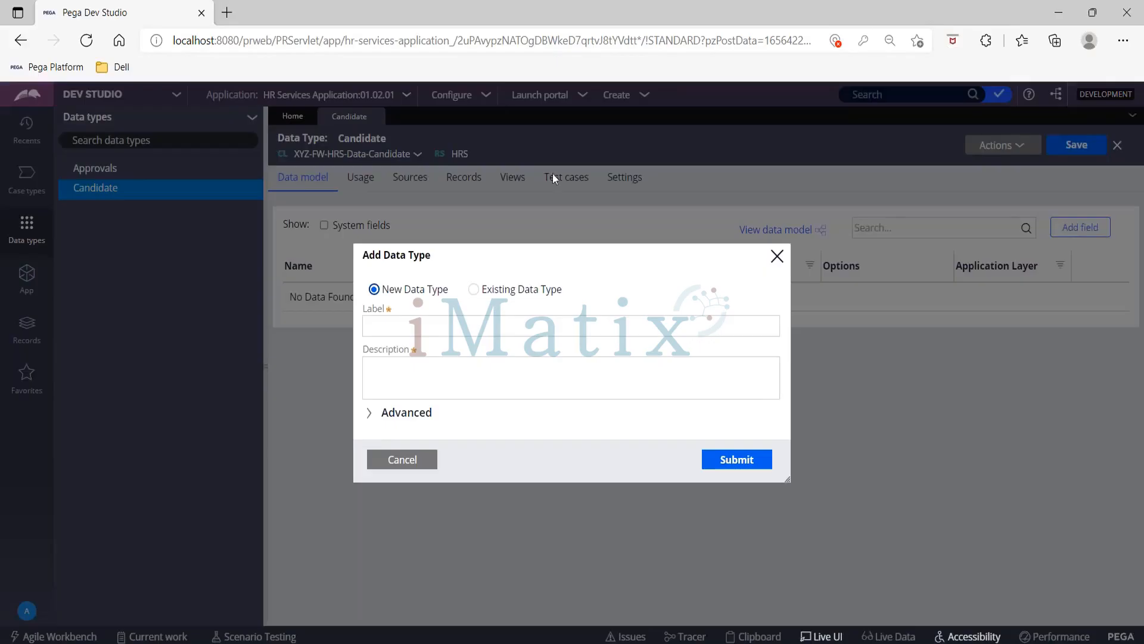
click(452, 335)
text(Student)
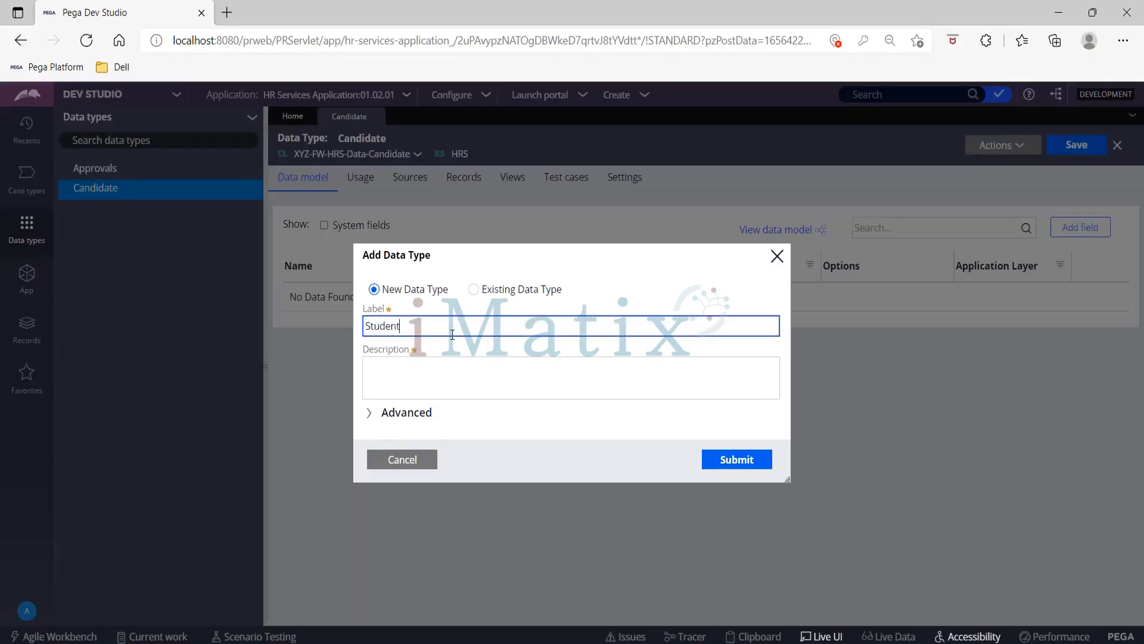
key(Tab)
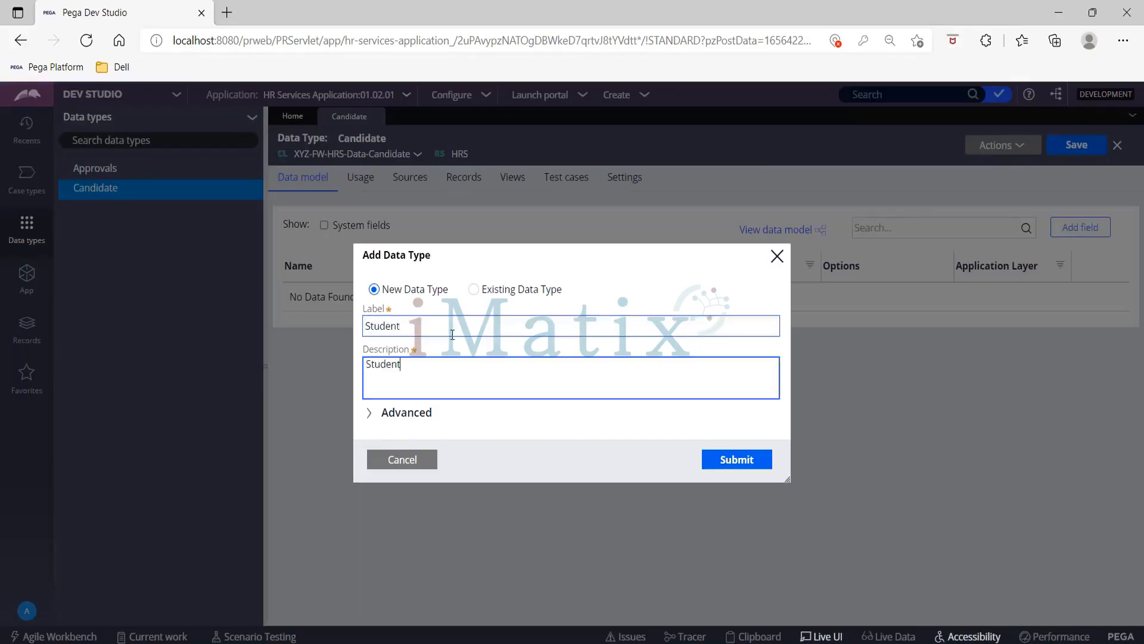
click(742, 465)
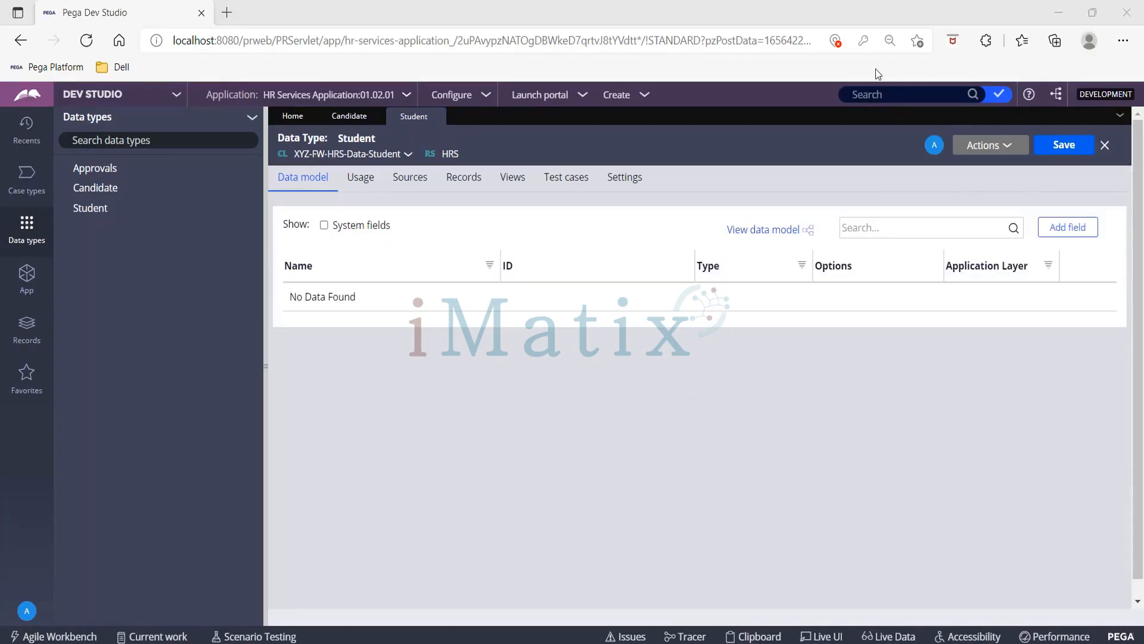
Start configuring the Student data type's local record source and add an Integer field named SID, used as key.
click(459, 182)
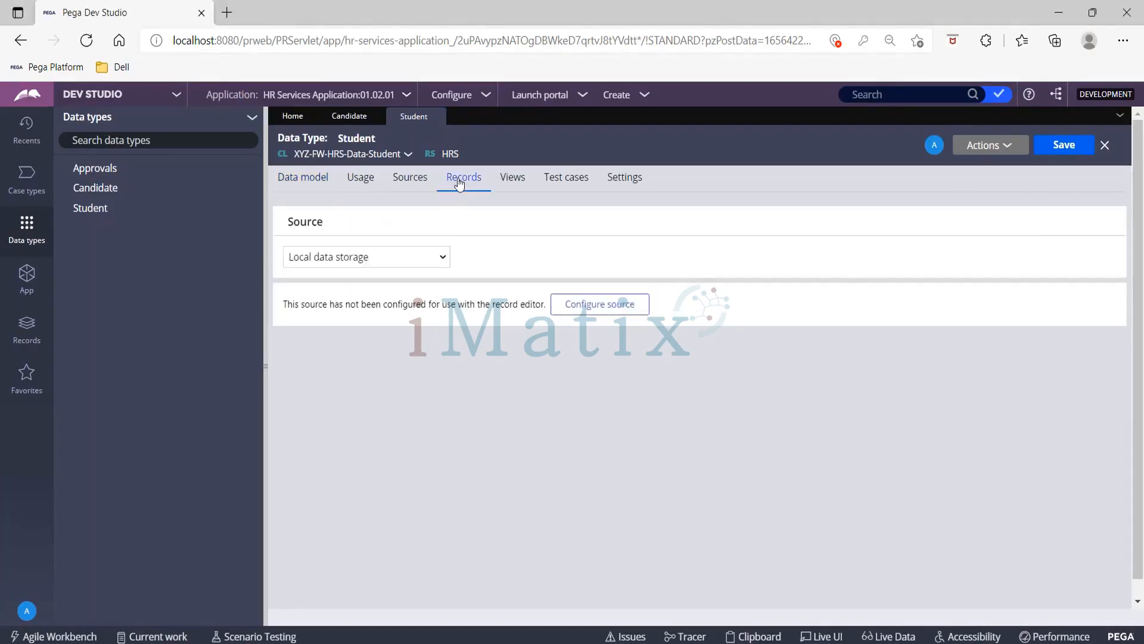
click(614, 304)
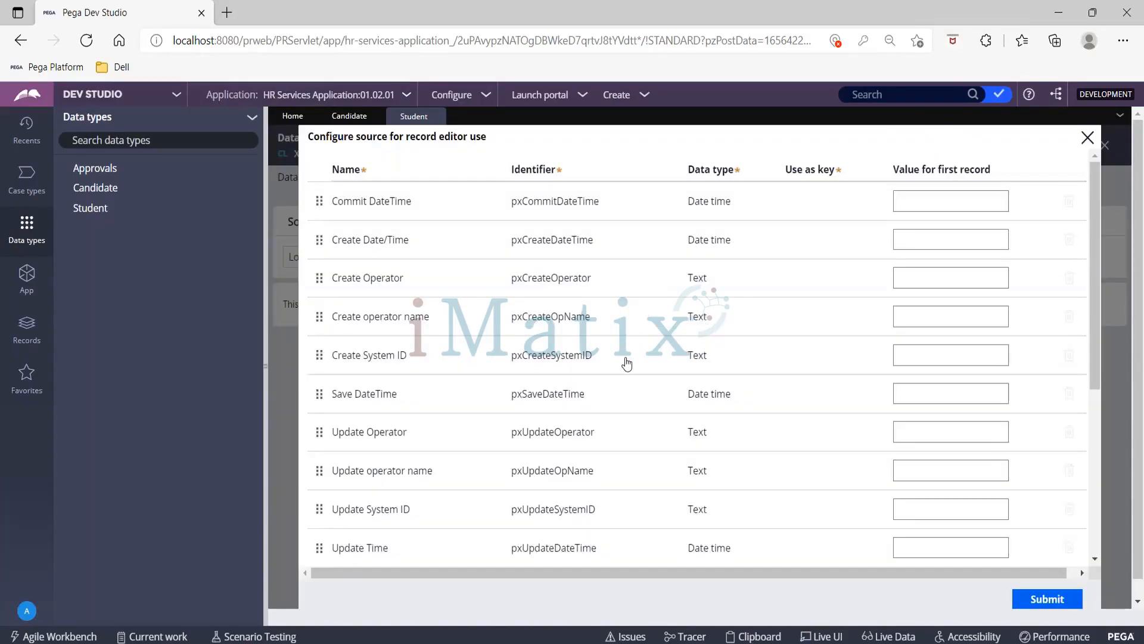
scroll(627, 363, down, 3)
scroll(627, 364, down, 2)
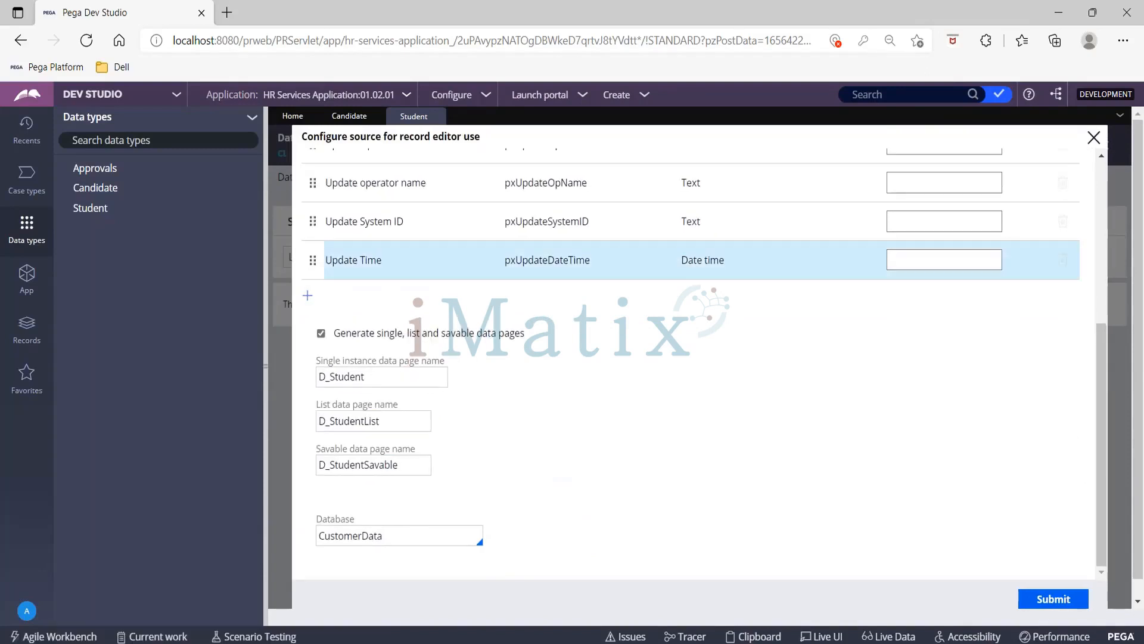
click(308, 296)
text(SID)
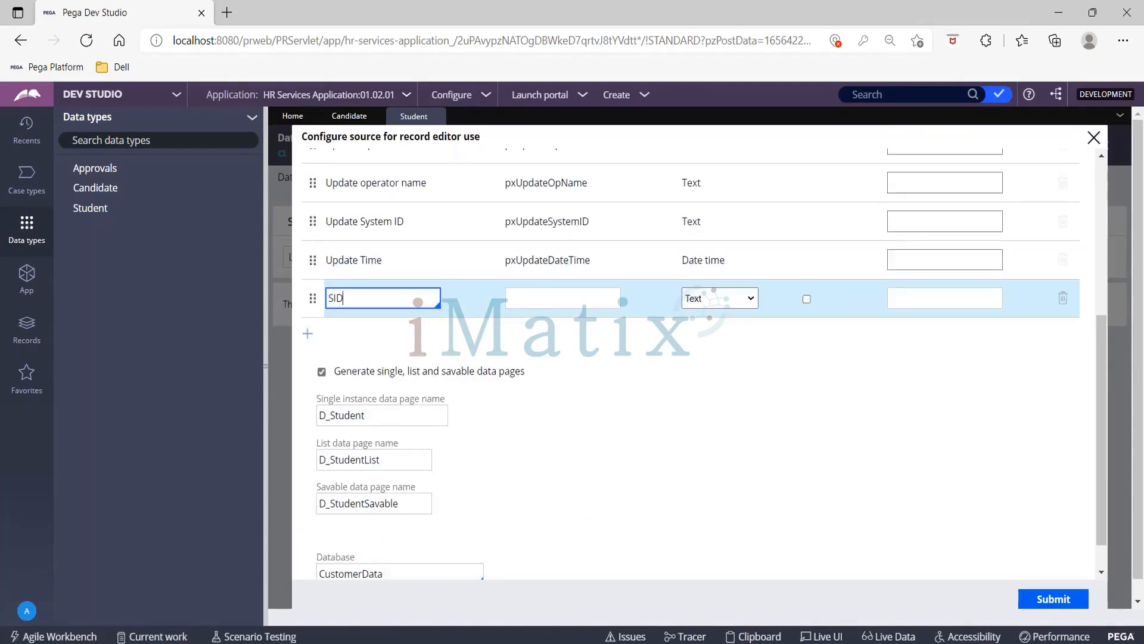
key(Tab)
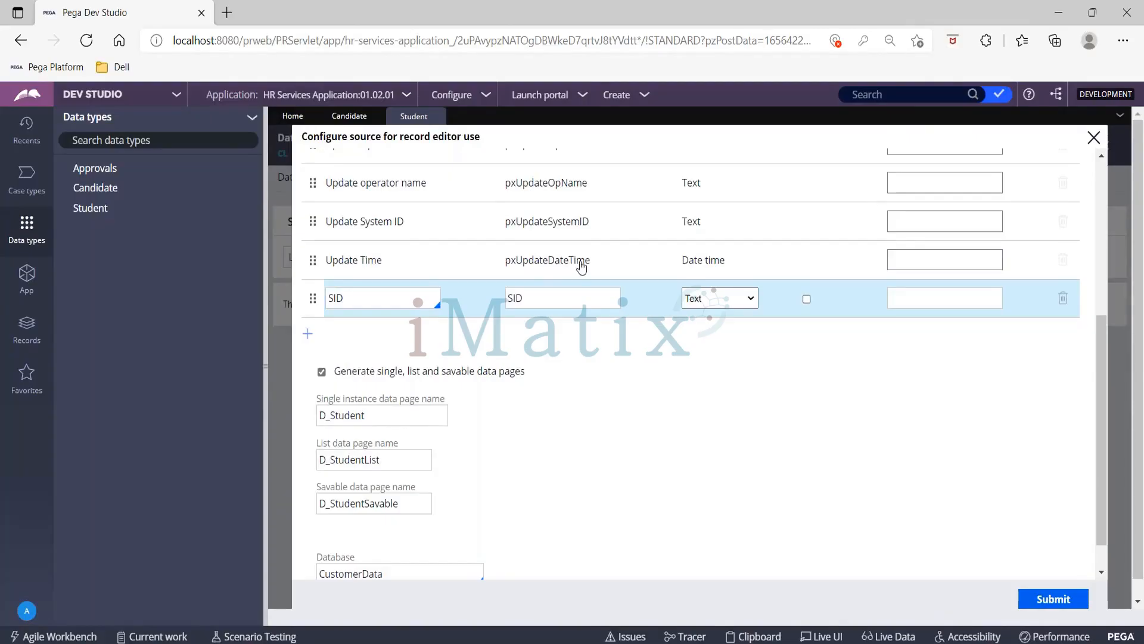
key(i)
click(807, 299)
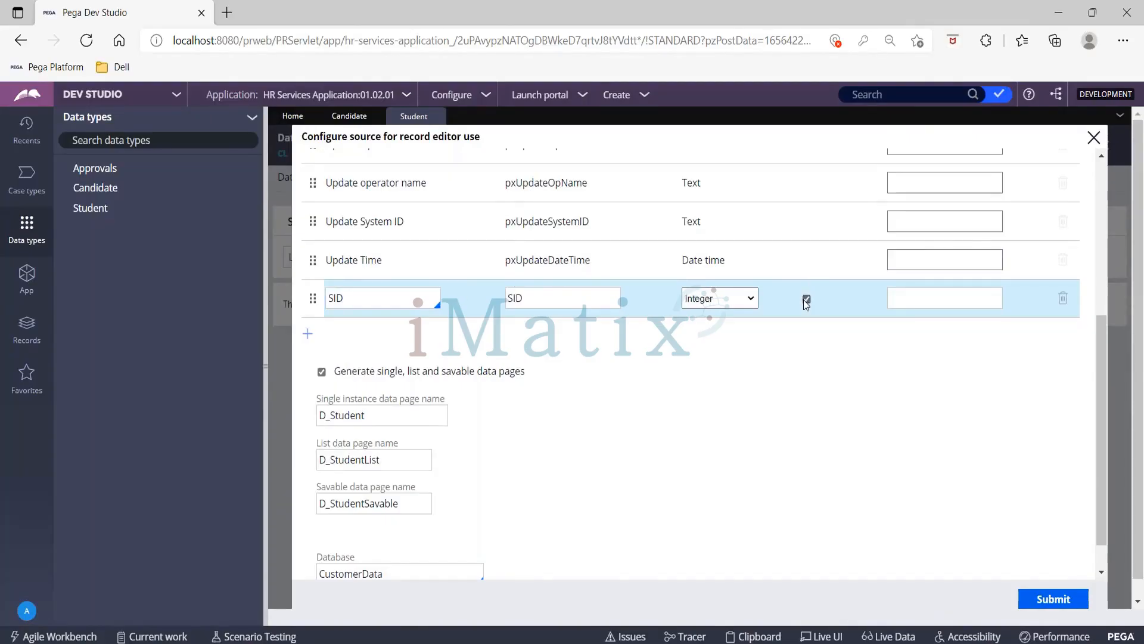
Add three Text fields named First Name, Last Name and Grade to the source configuration.
click(308, 333)
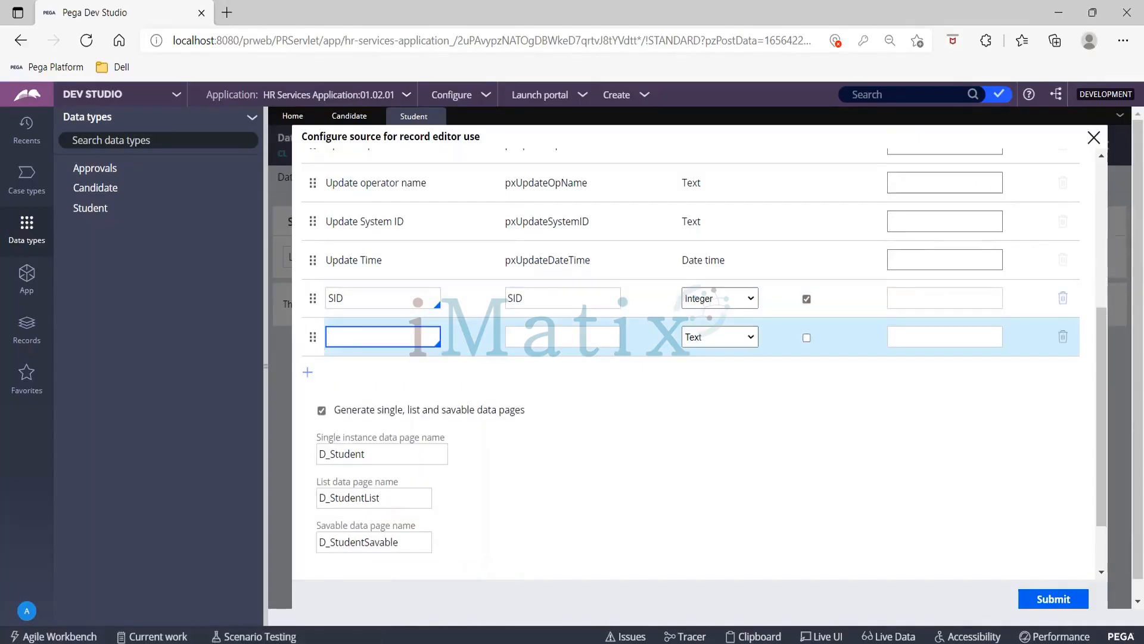
text(First Nam)
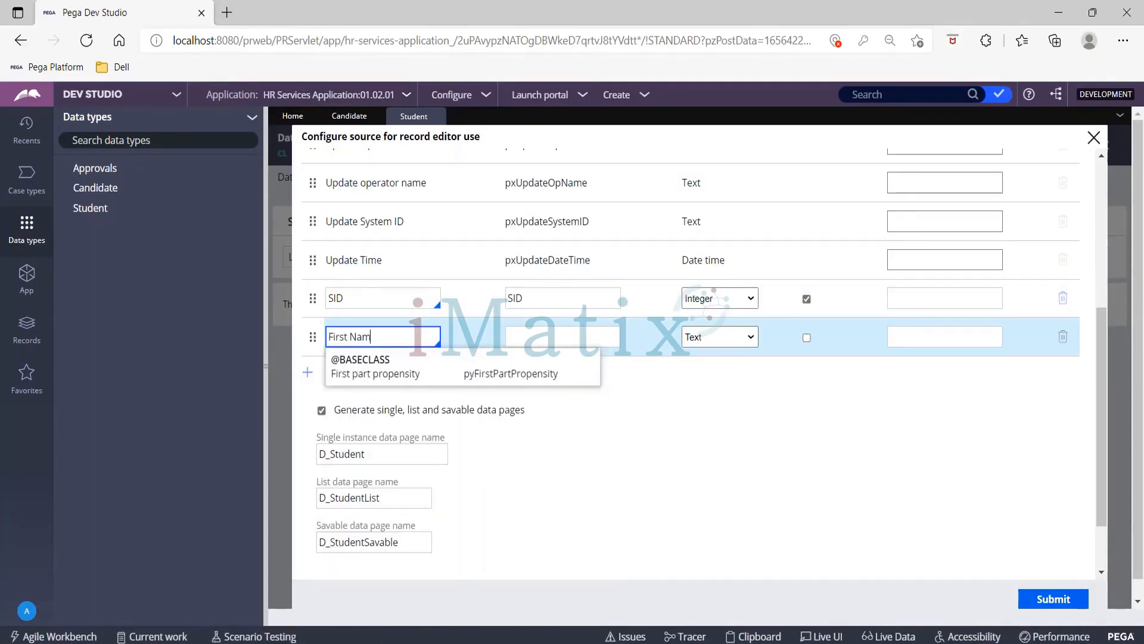
text(e)
key(Tab)
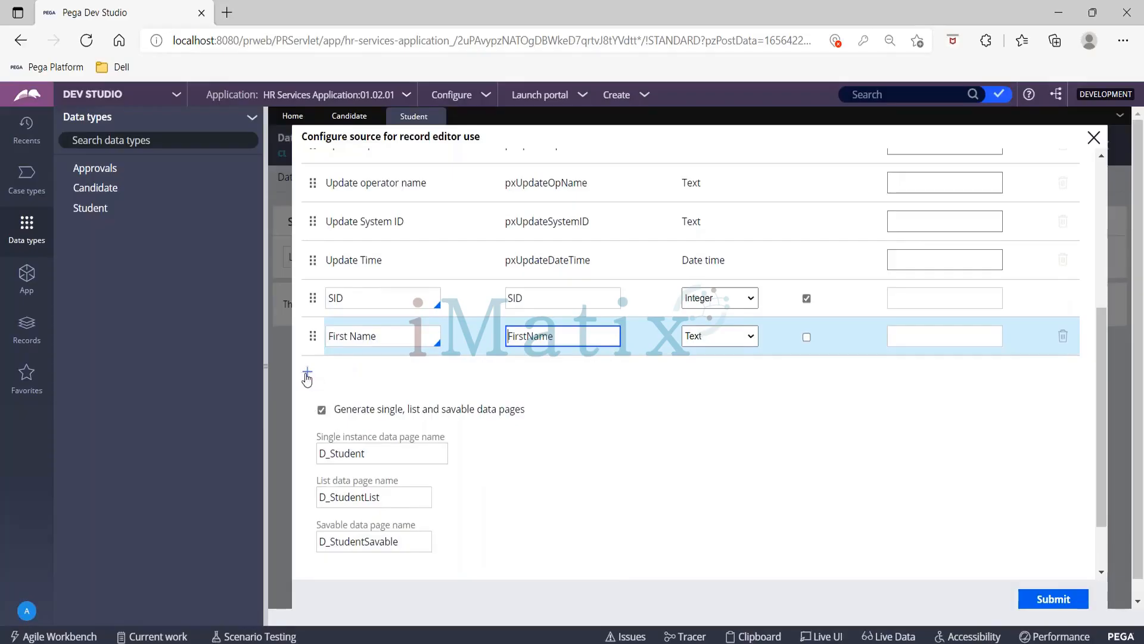
click(307, 373)
text(La)
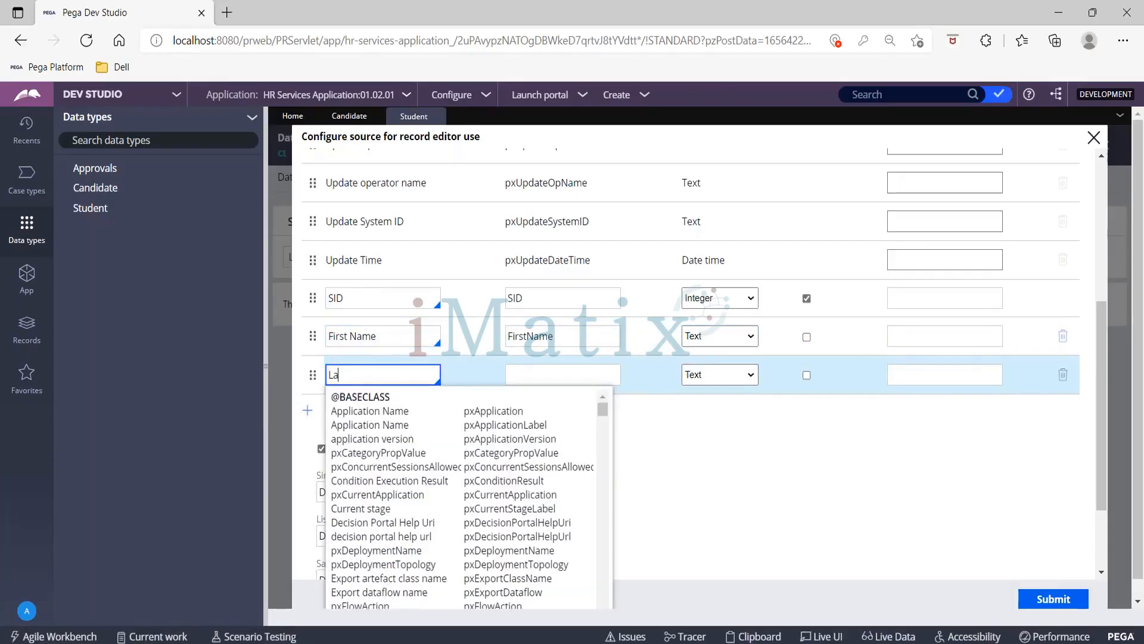
text(st Name)
key(Tab)
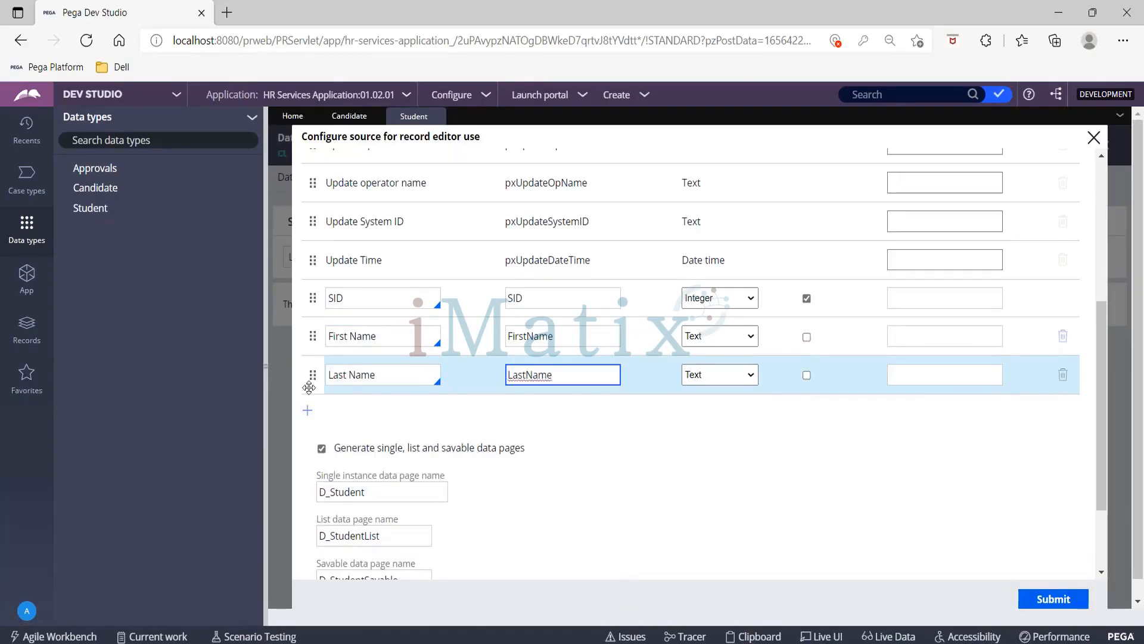
click(309, 411)
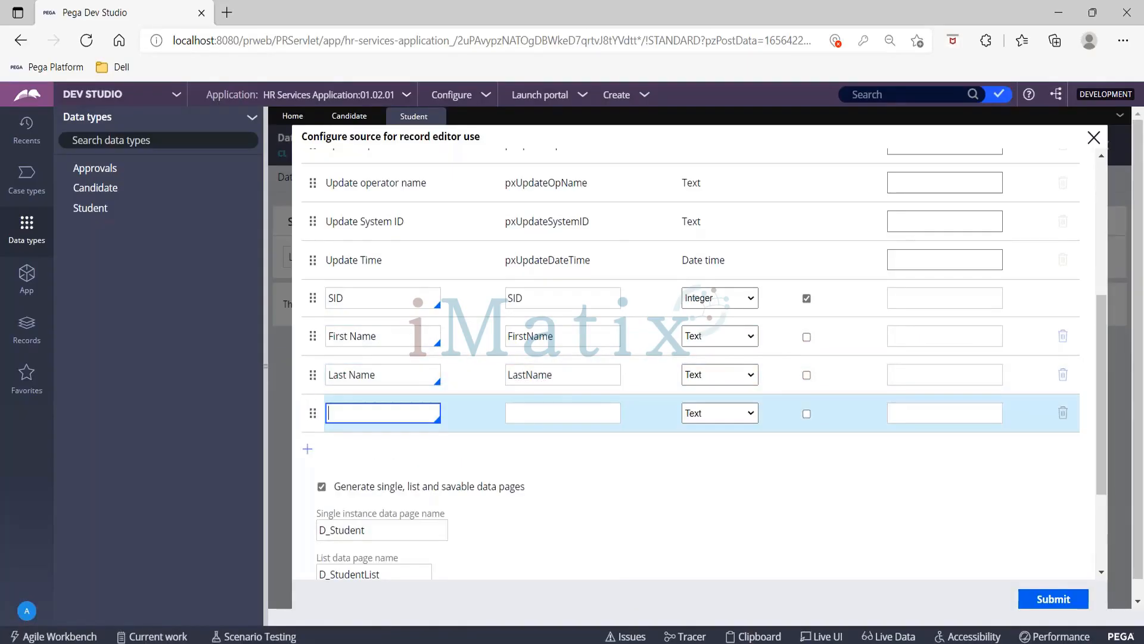
text(Grade)
key(Tab)
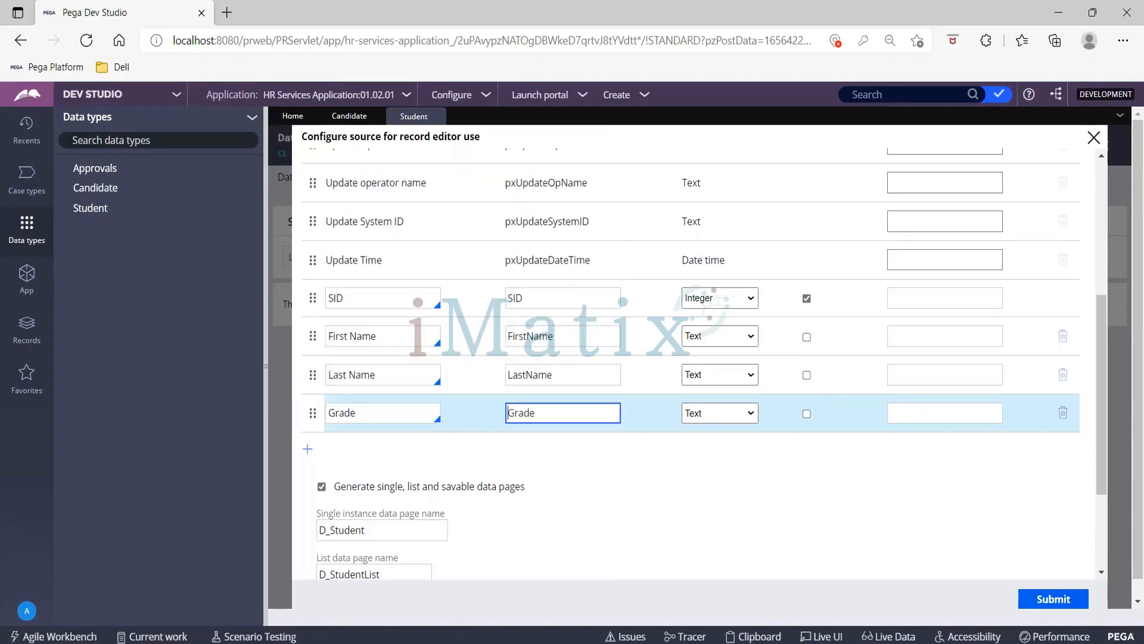
Add an Integer field named Score and submit the source configuration.
scroll(823, 468, down, 2)
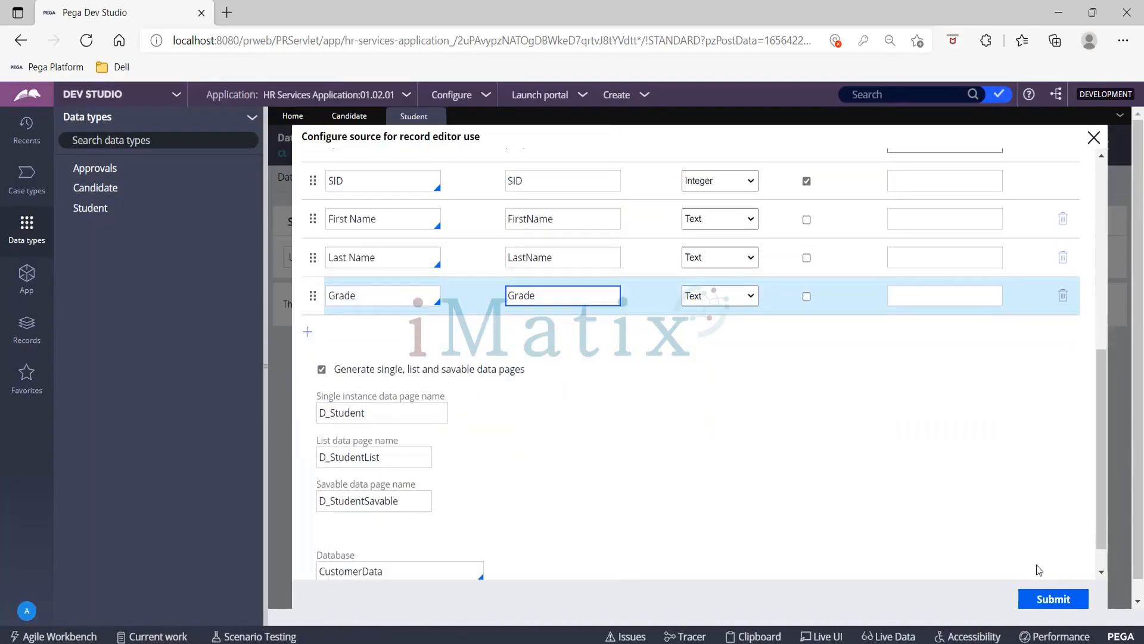
click(308, 331)
text(Score)
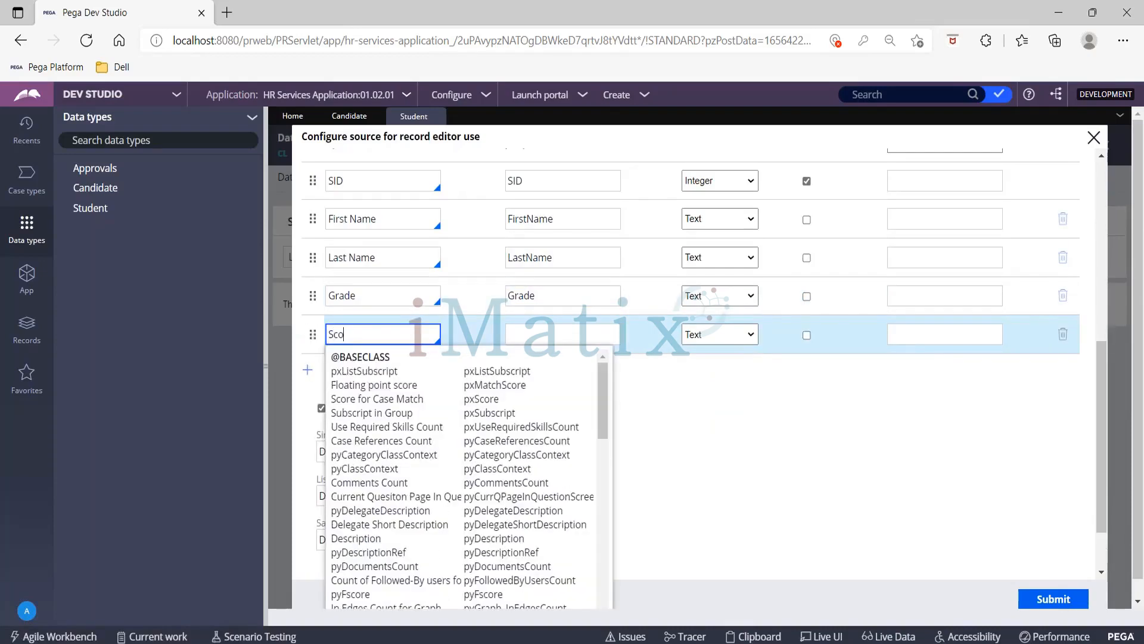
click(599, 332)
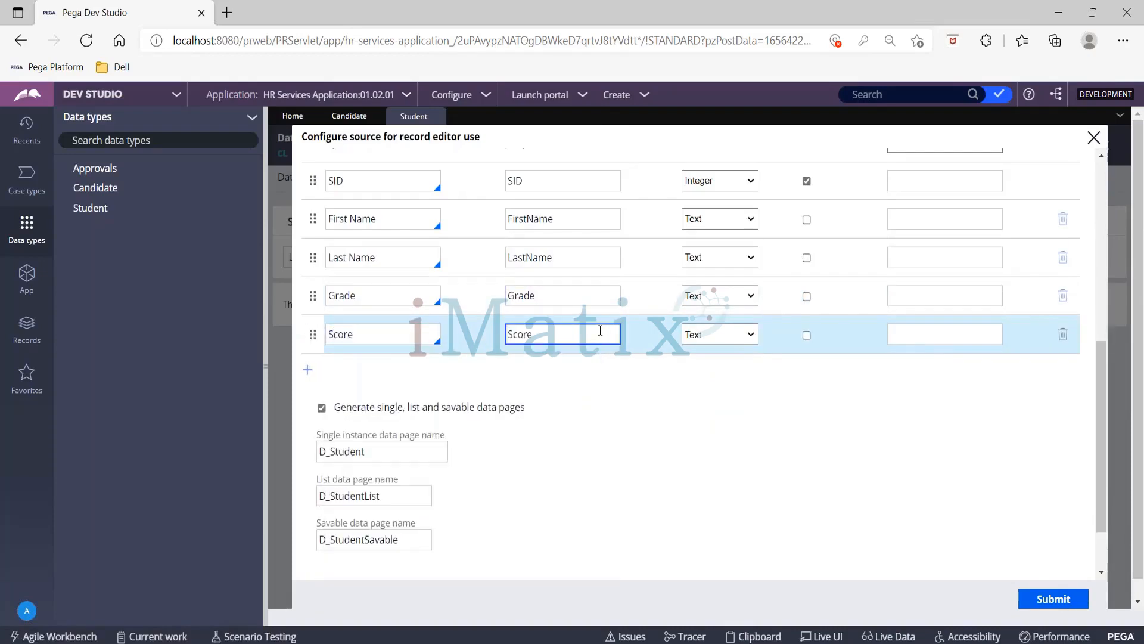
click(754, 334)
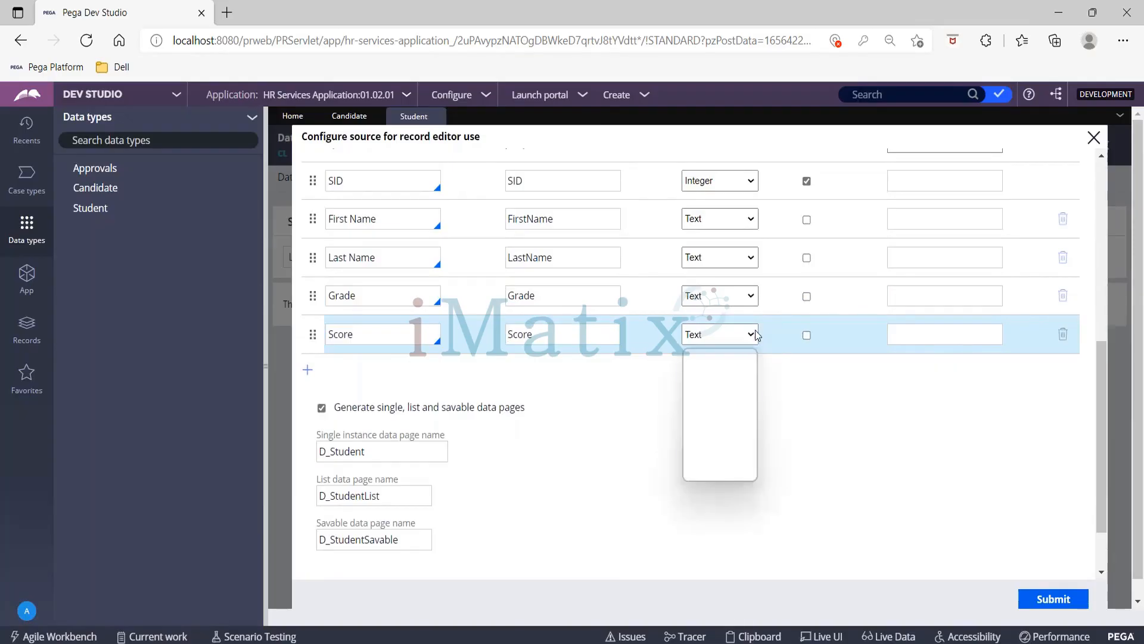
key(i)
key(n)
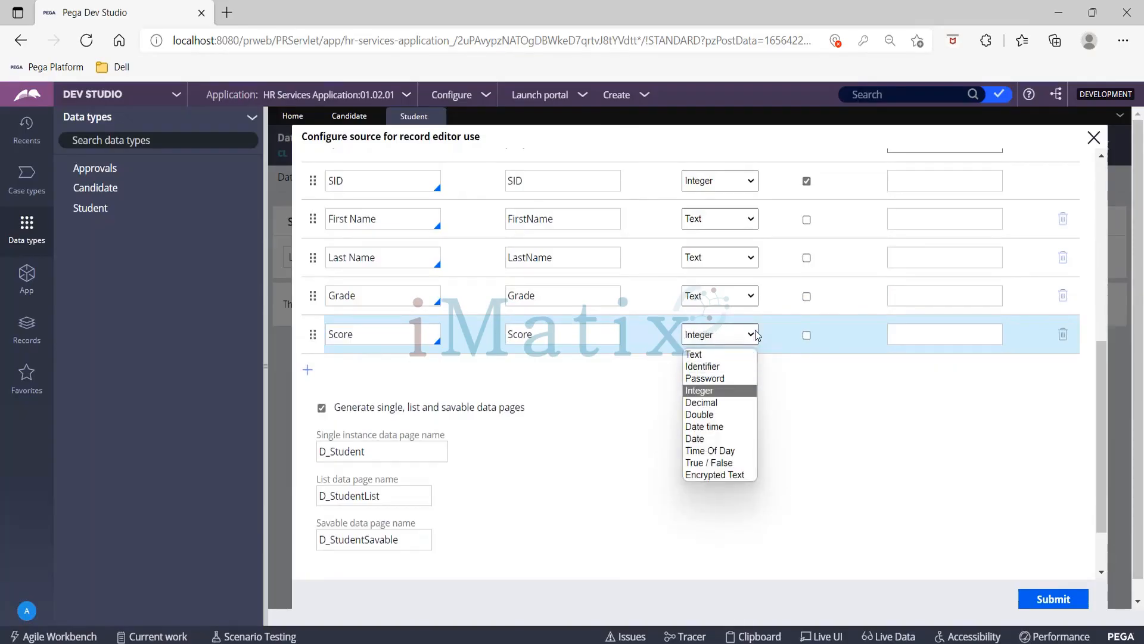
key(Return)
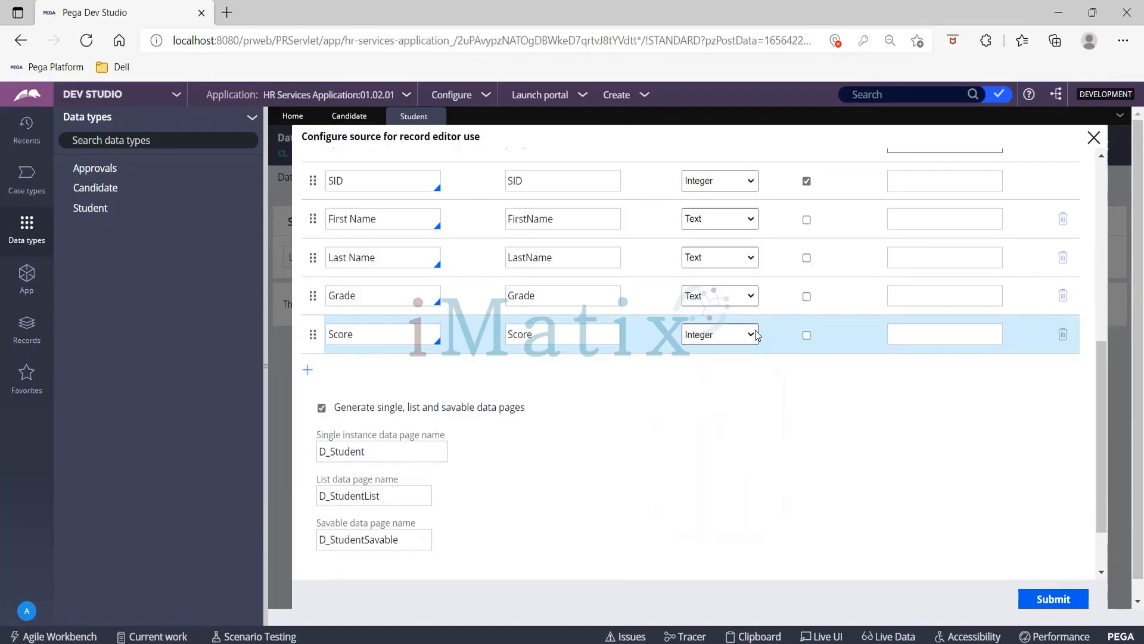
click(1079, 600)
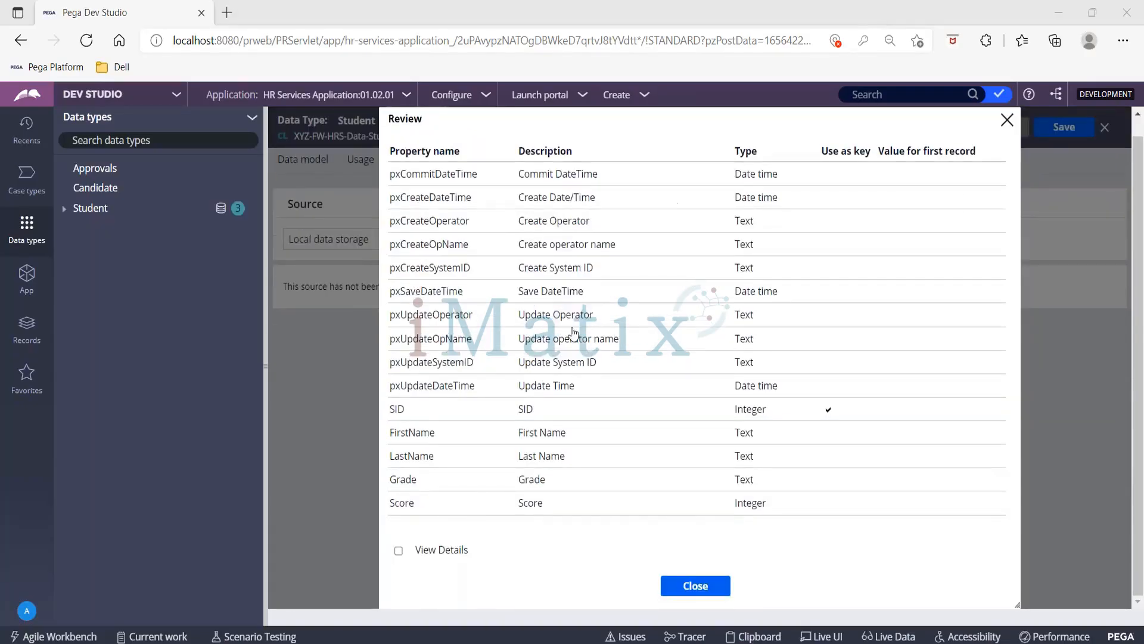
Show the details in the source review, examine the generated database table, mapping rule and data pages, and close the review.
click(399, 553)
click(399, 553)
scroll(672, 434, down, 5)
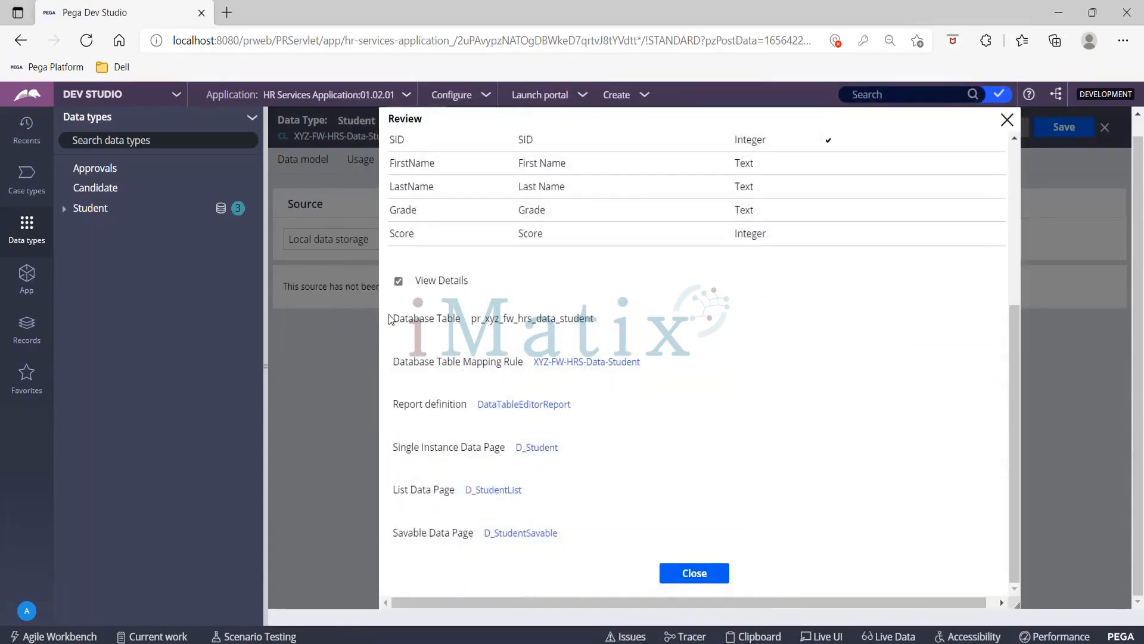
drag(392, 320, 608, 326)
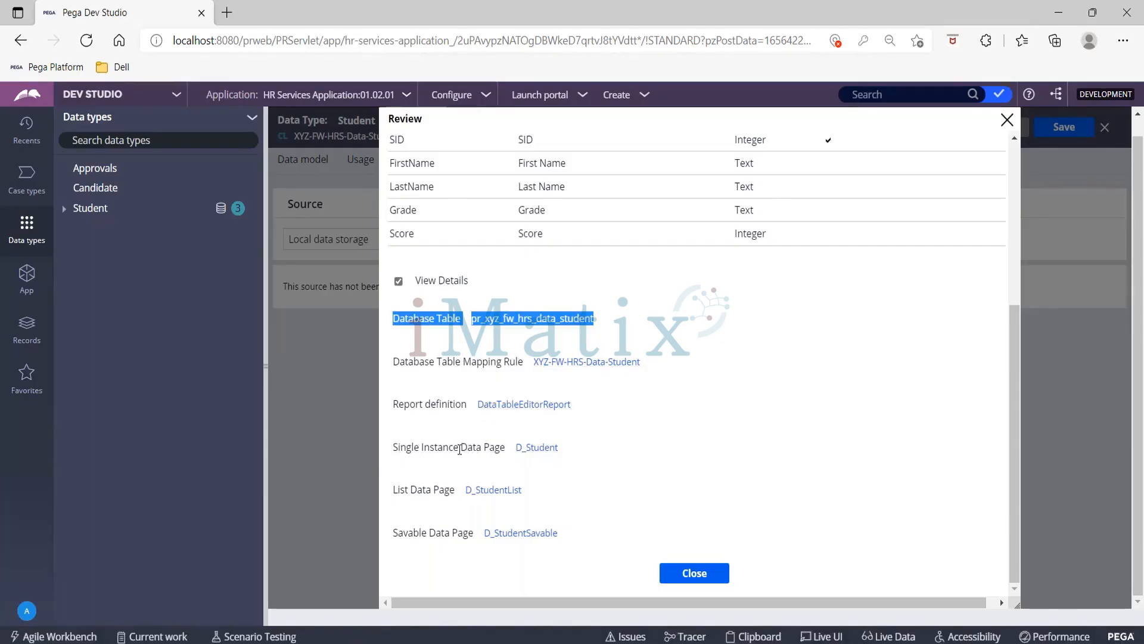
click(695, 574)
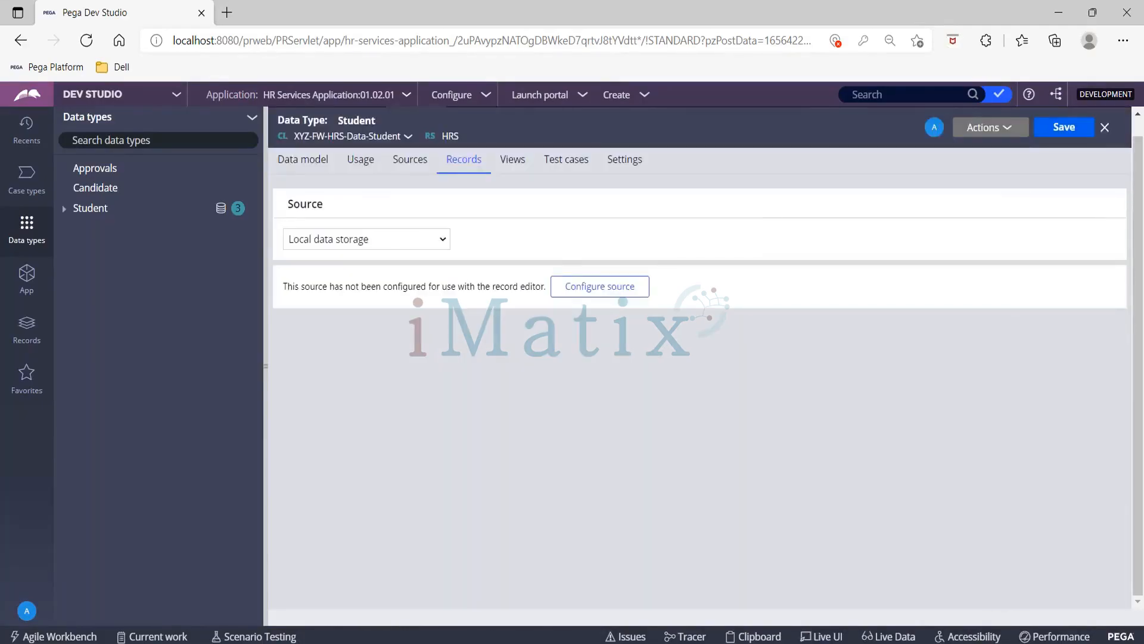
Open the Student record editor and add a record for Virat Kohli with a student ID, grade a and score 90.
click(600, 286)
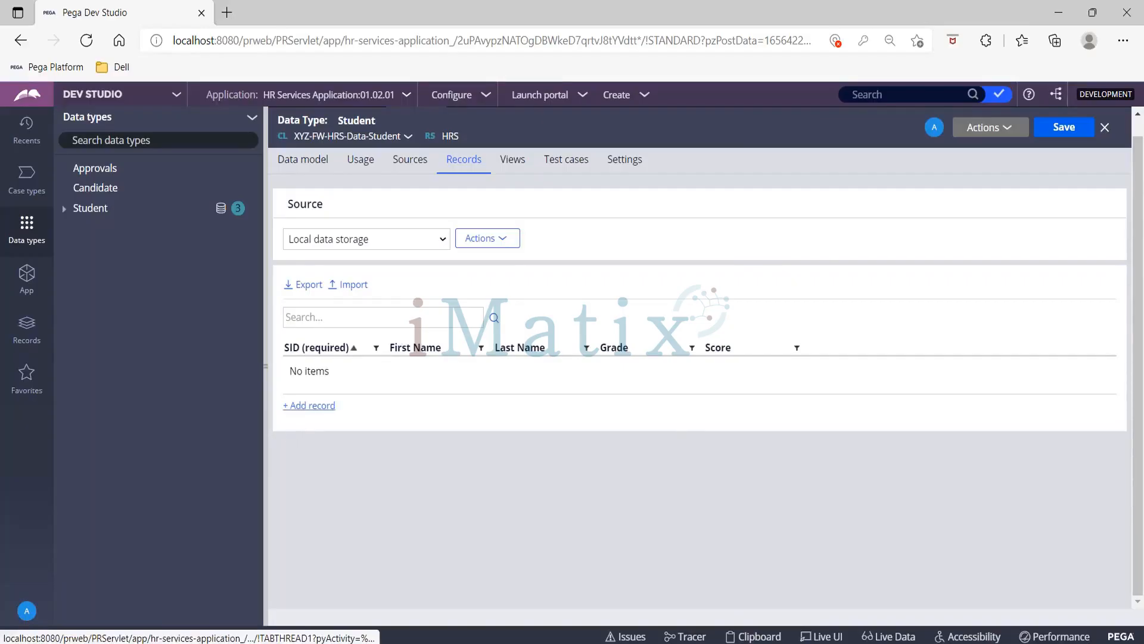
click(309, 405)
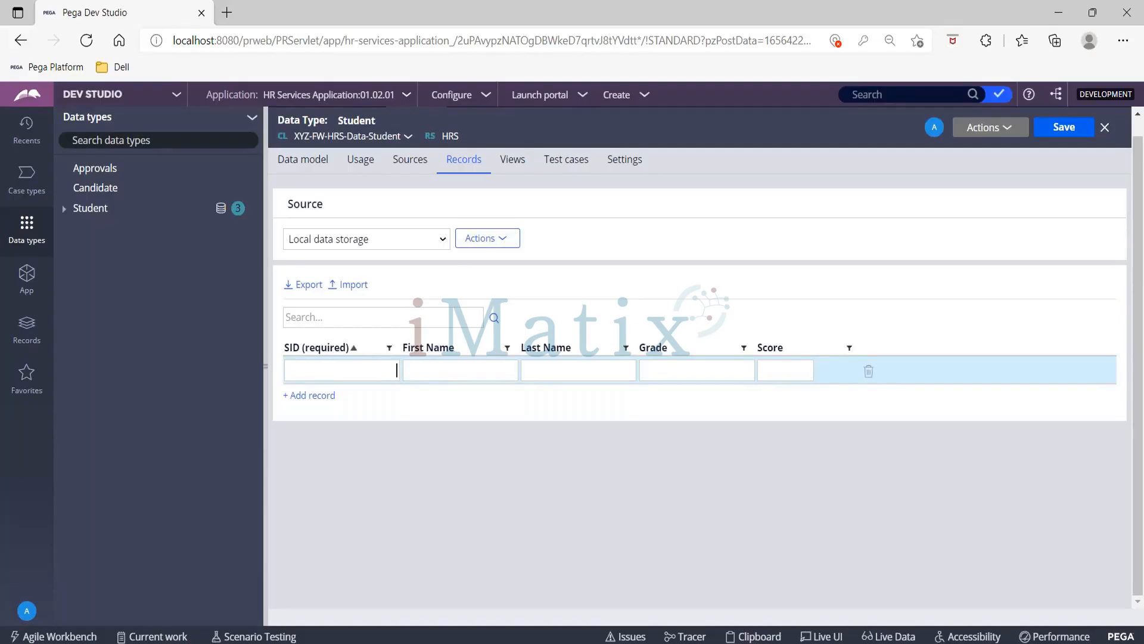
text(01)
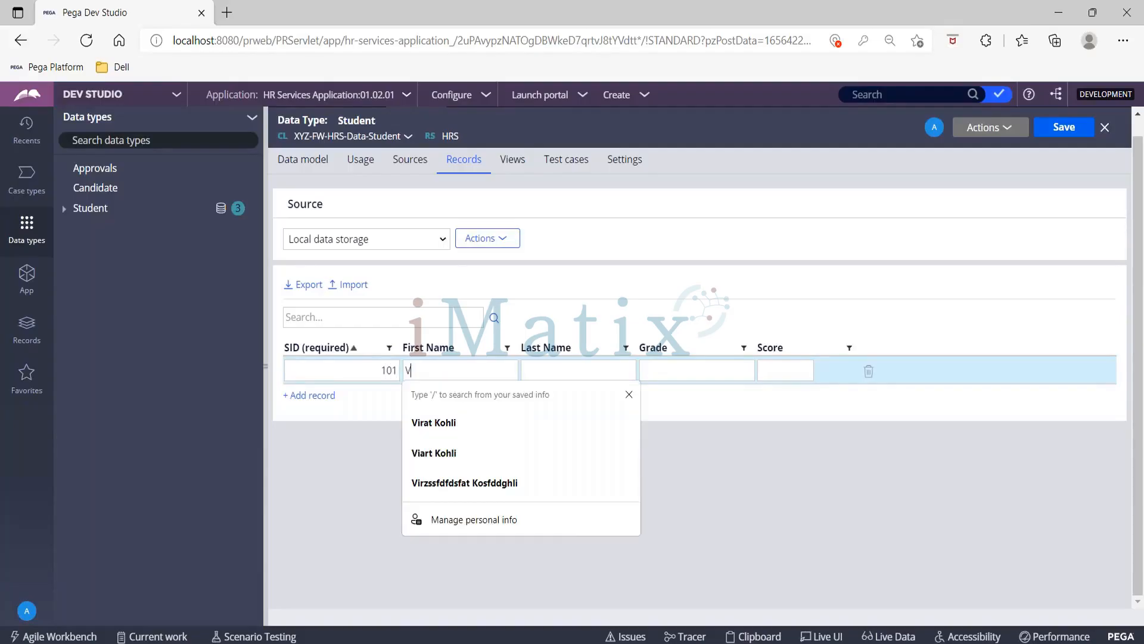
text(Virat)
key(Tab)
text(Kohli)
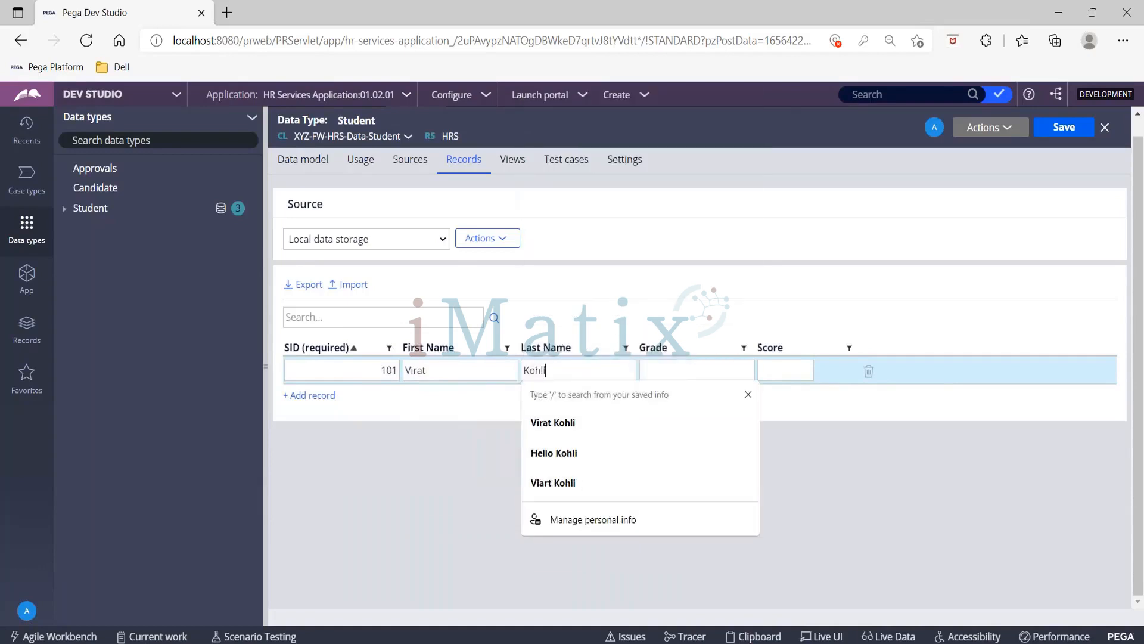
key(Tab)
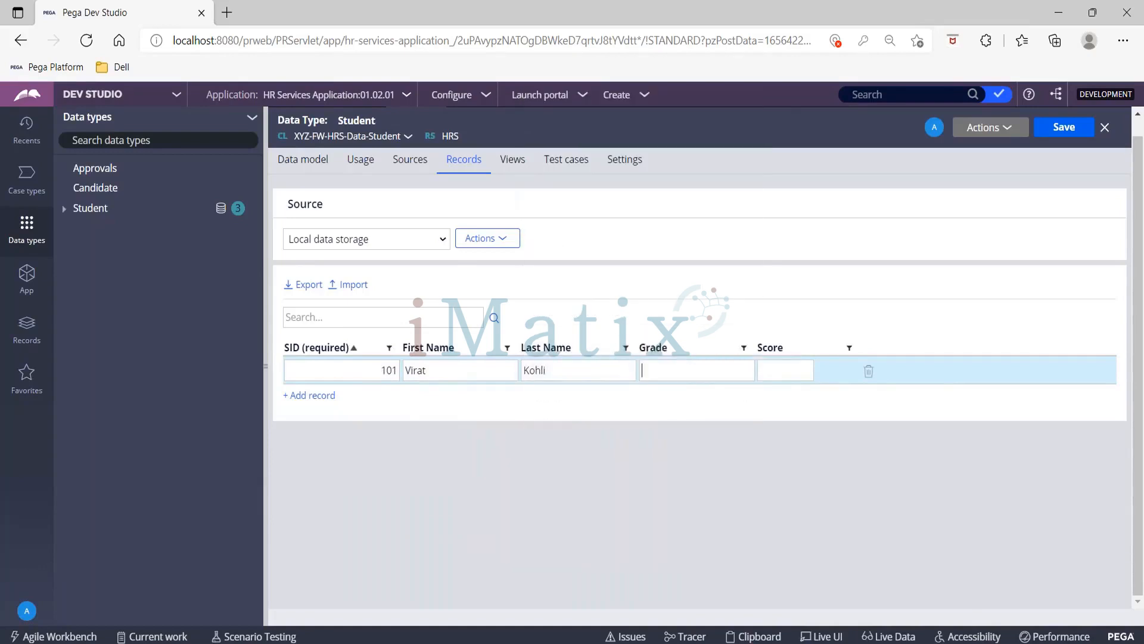
text(90)
click(322, 396)
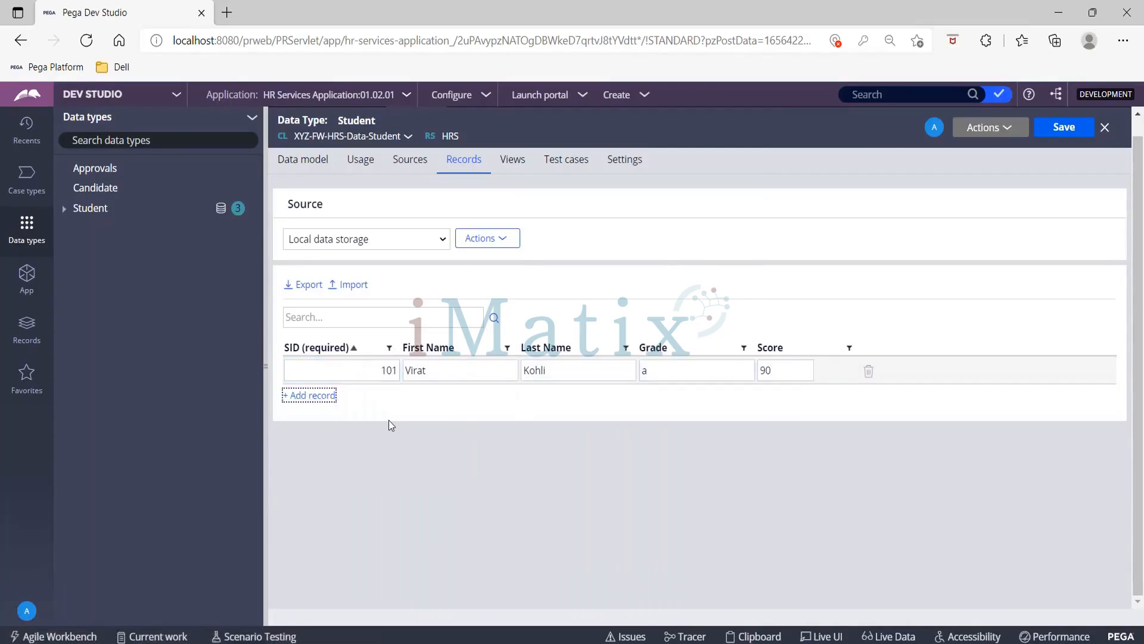
Enter a second student record for Sachin Tendulkar with the next student ID, grade a and score 85.
text(102)
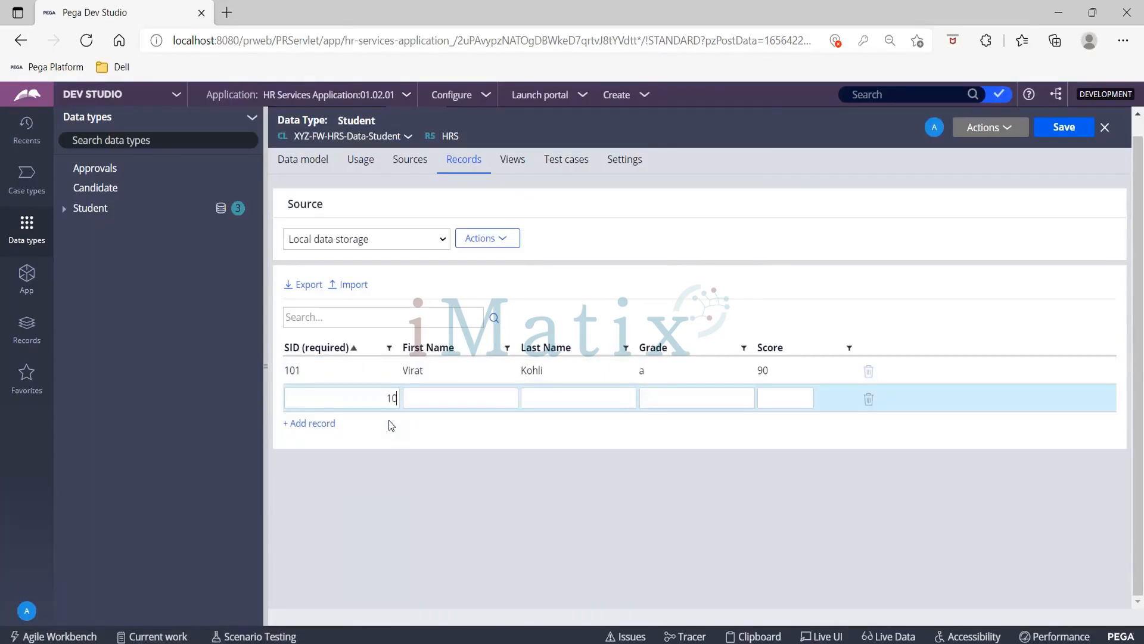
key(Tab)
text(Sachin)
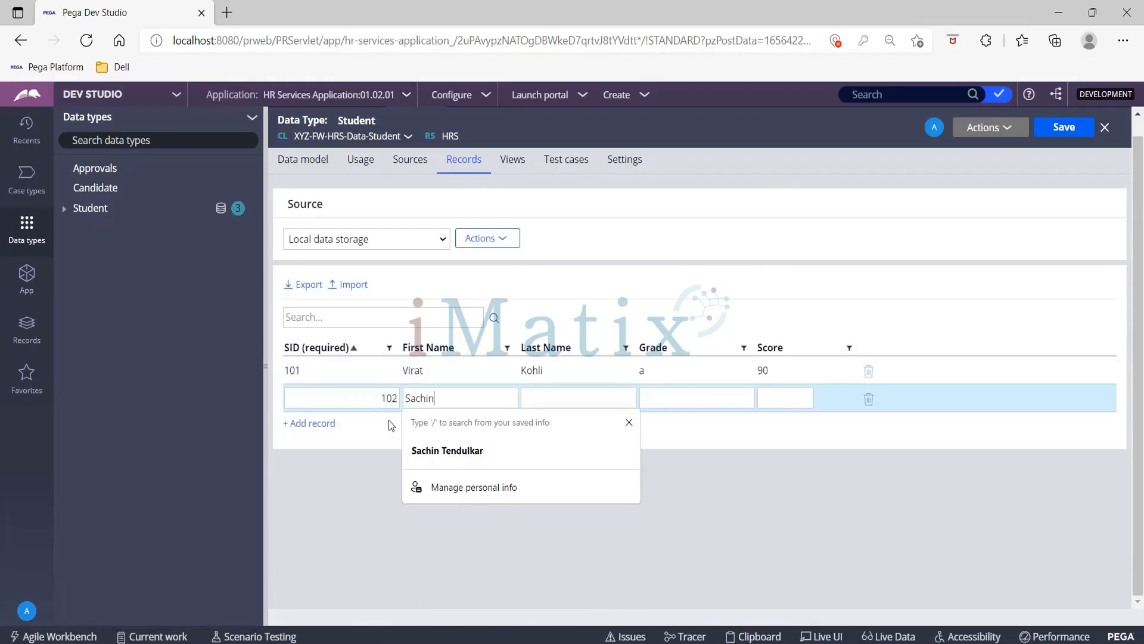
key(Tab)
text(Tendu)
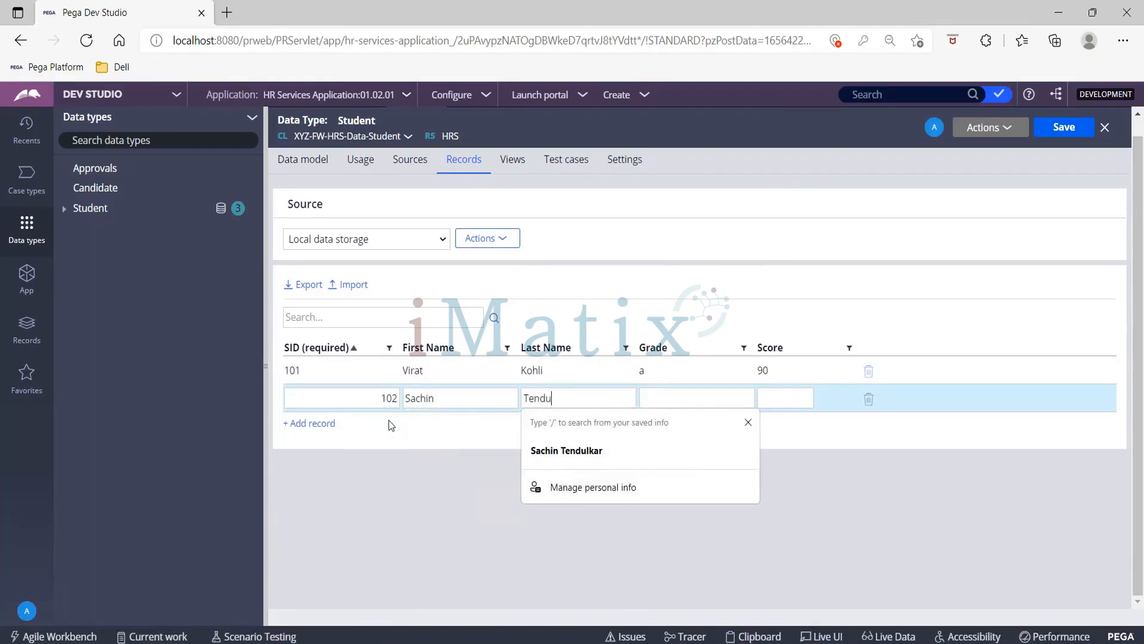
text(lkar)
key(Tab)
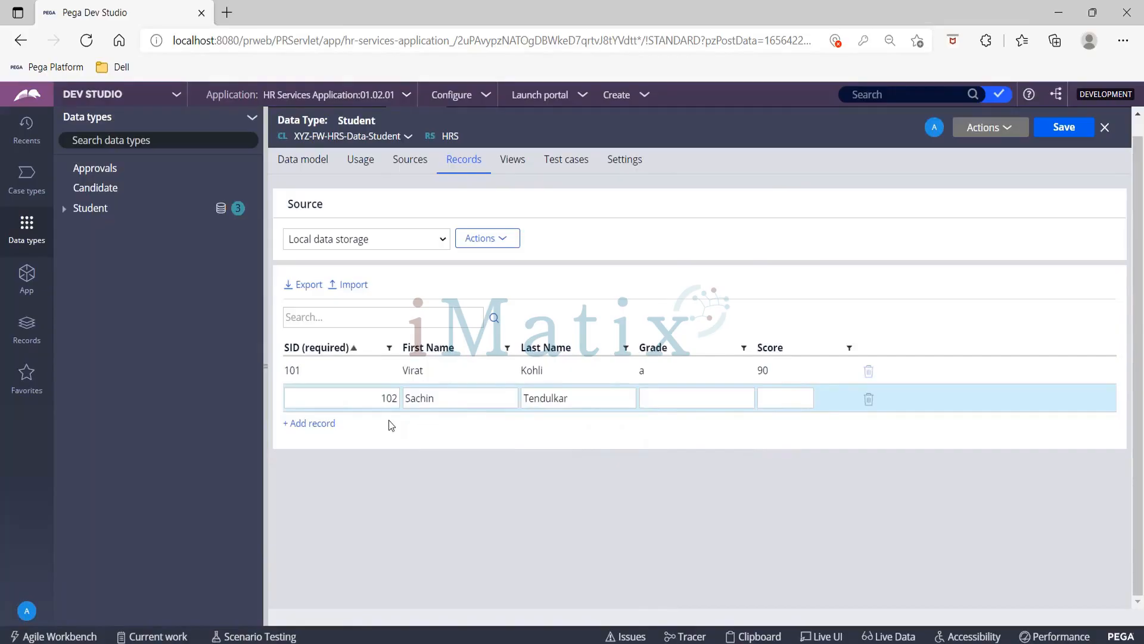
text(85)
Add a third student record for MS Dhoni with the next student ID, grade b and score 75.
click(309, 423)
text(103)
key(Tab)
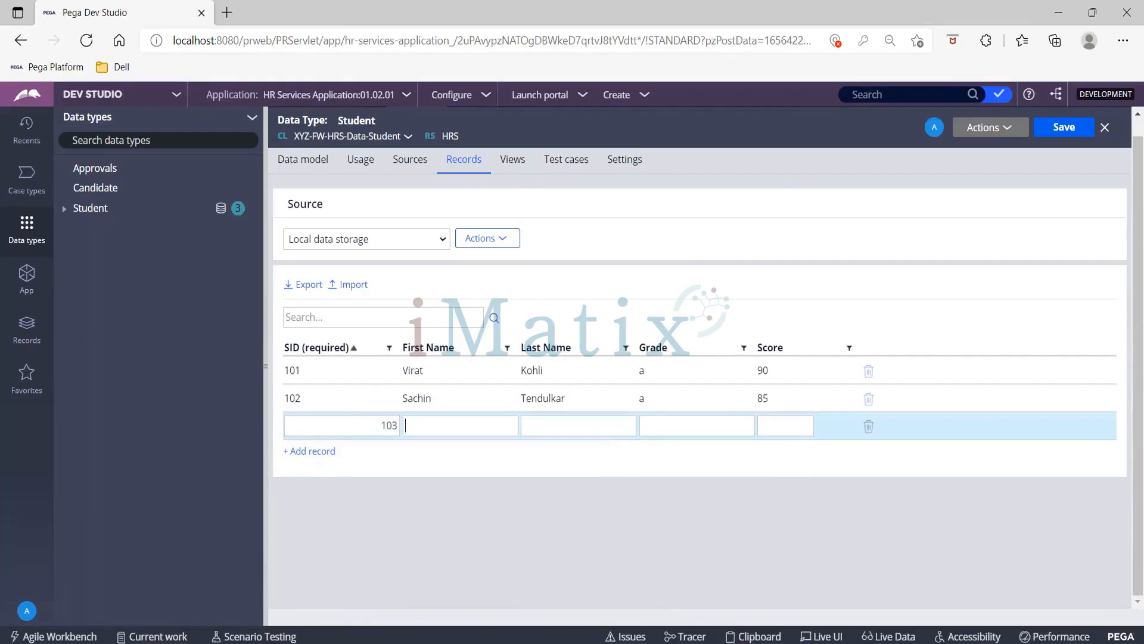
text(MSDhoni)
key(Tab)
text(b)
key(Tab)
text(75)
Add a fourth student record for Rahul Dravid with the next student ID, grade c and score 60, and save the data type.
click(308, 451)
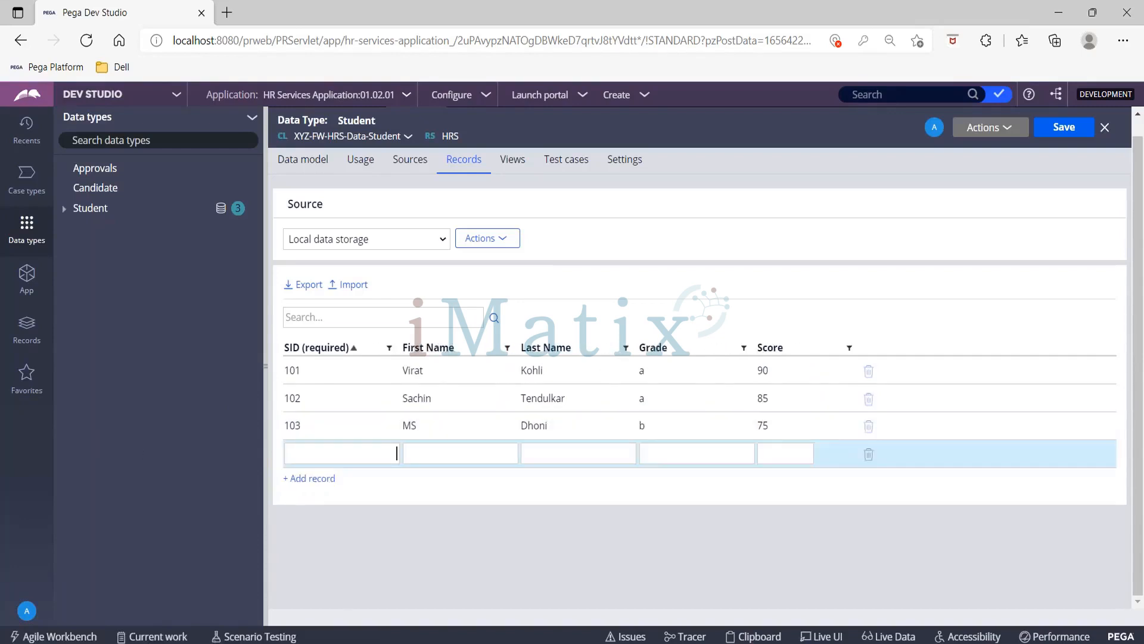
text(104)
key(Tab)
text(Rahul)
key(Tab)
text(Dravid)
text(60)
click(1066, 130)
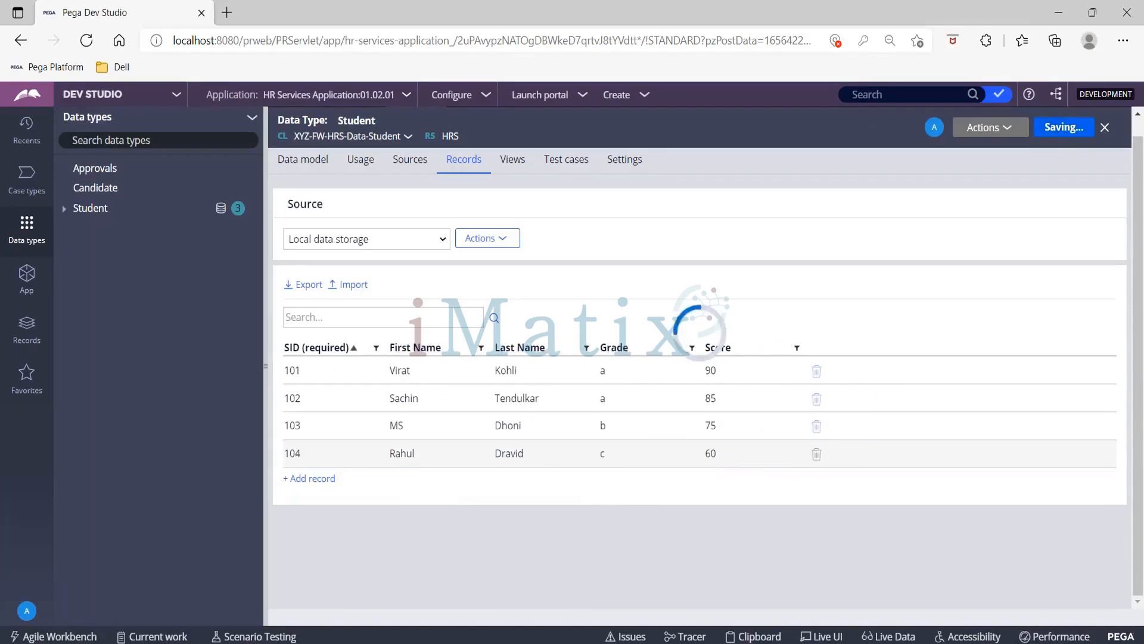
Open the Savable Student and Student data pages under the Student data type, waiting until they load, and examine the Student page's ID.
click(67, 214)
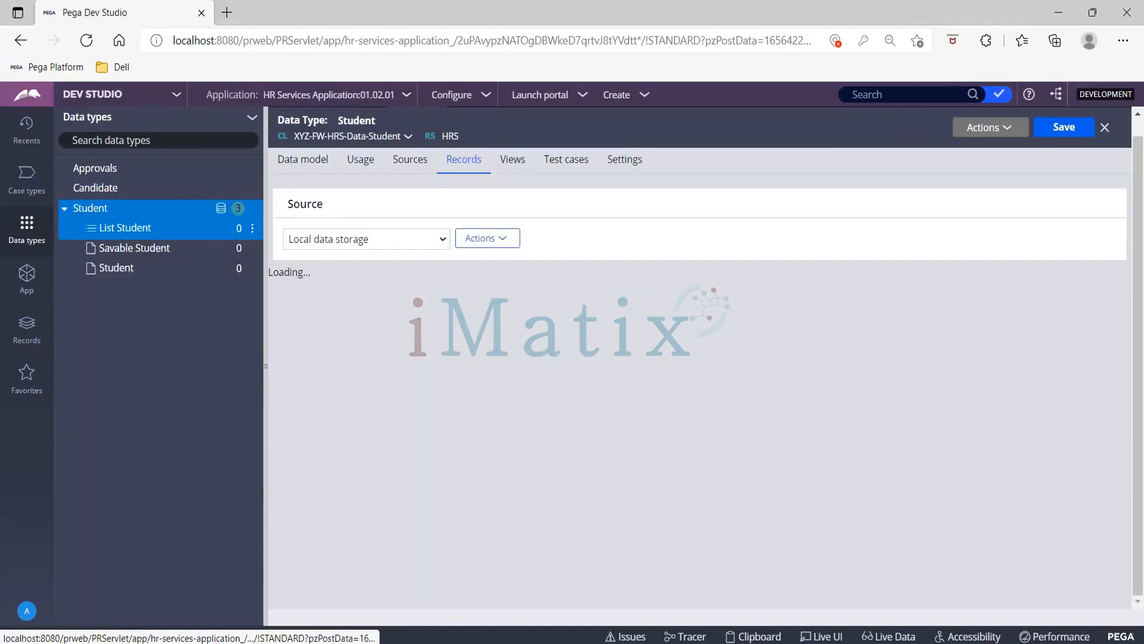
click(133, 227)
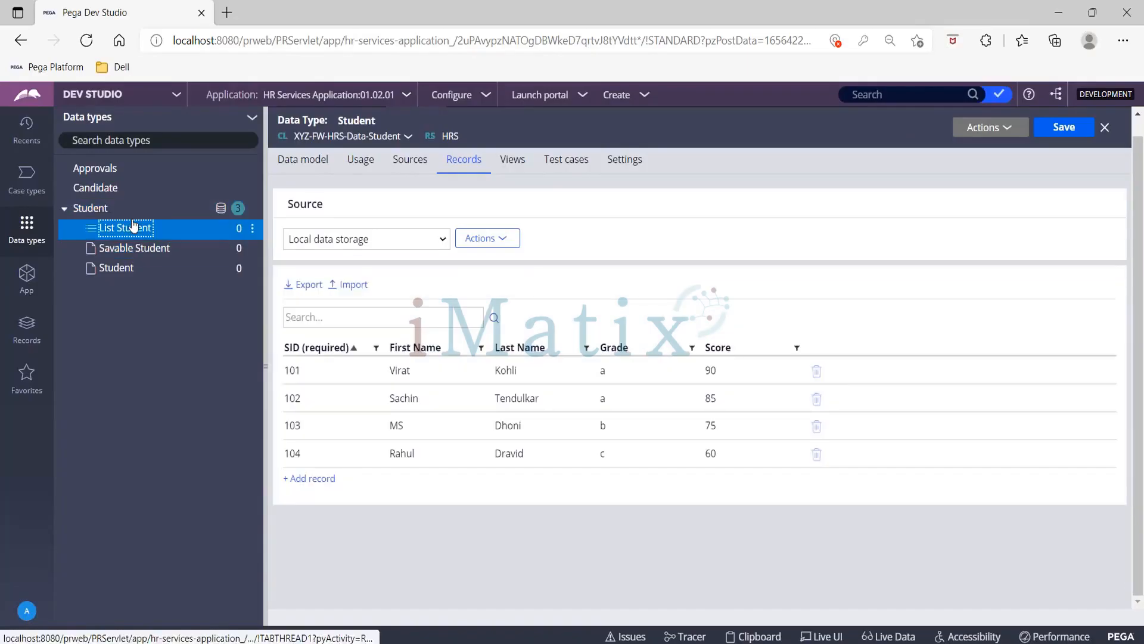
click(133, 248)
click(133, 268)
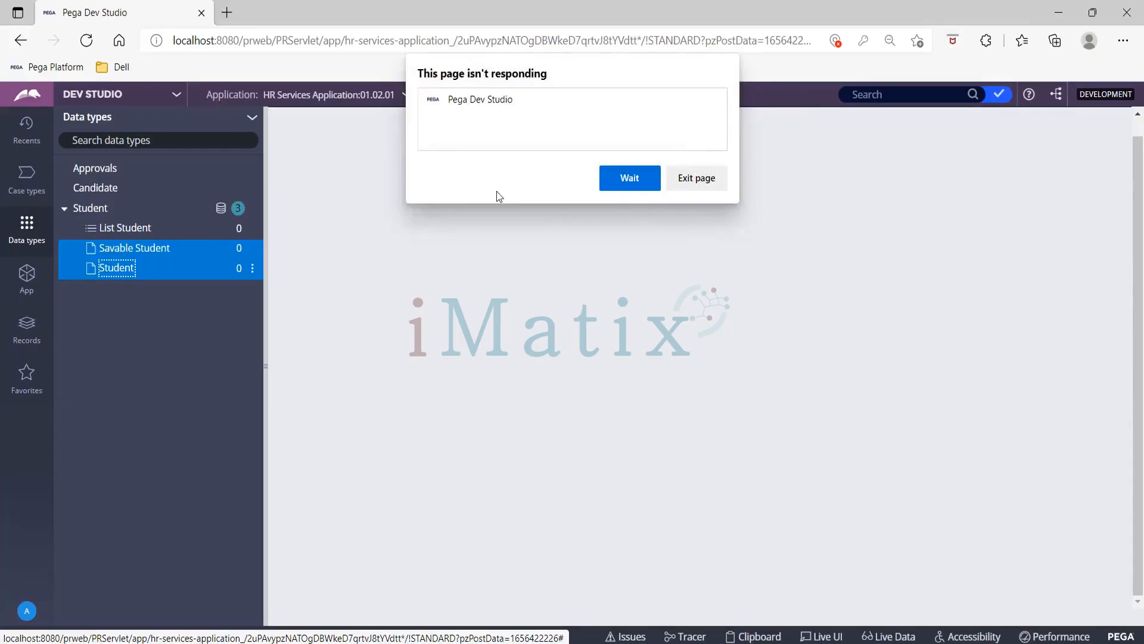
click(650, 185)
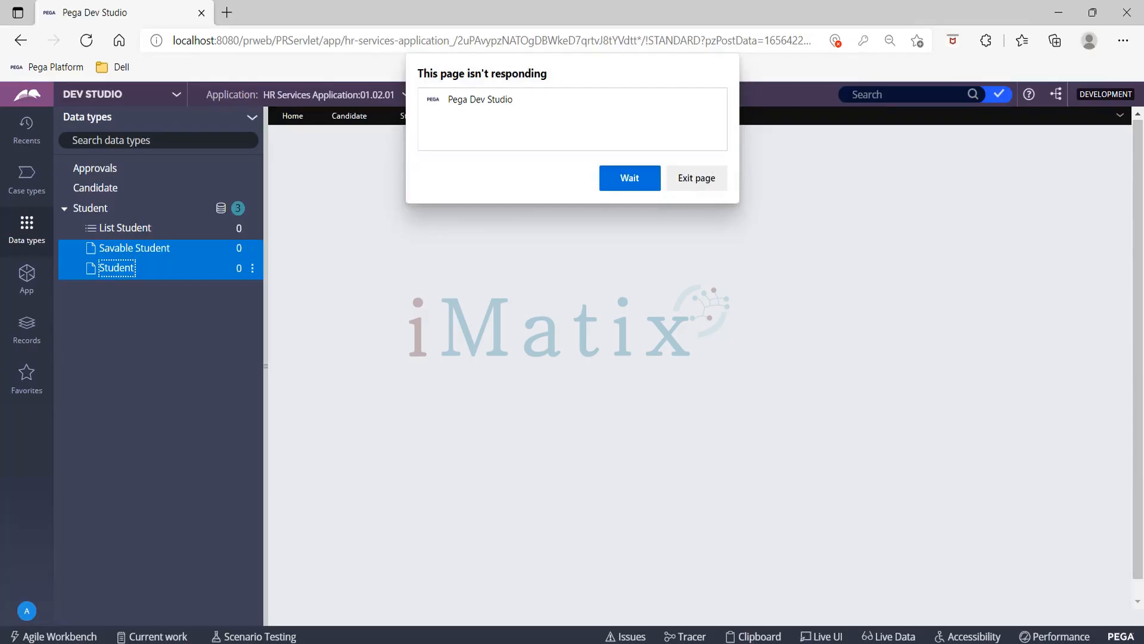
click(629, 177)
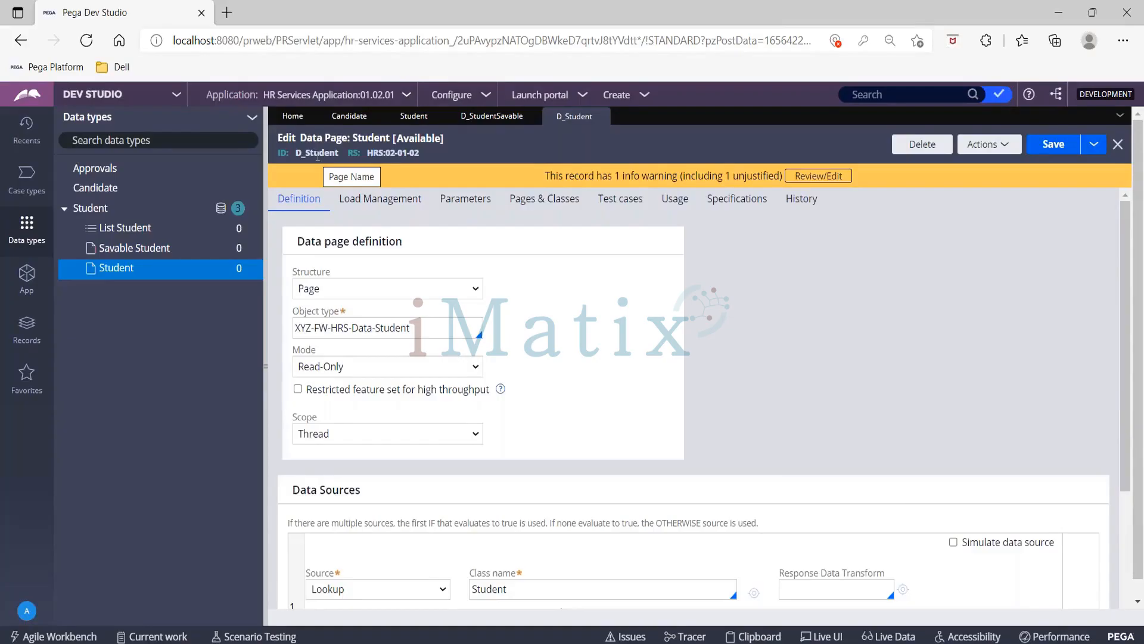
drag(296, 153, 339, 154)
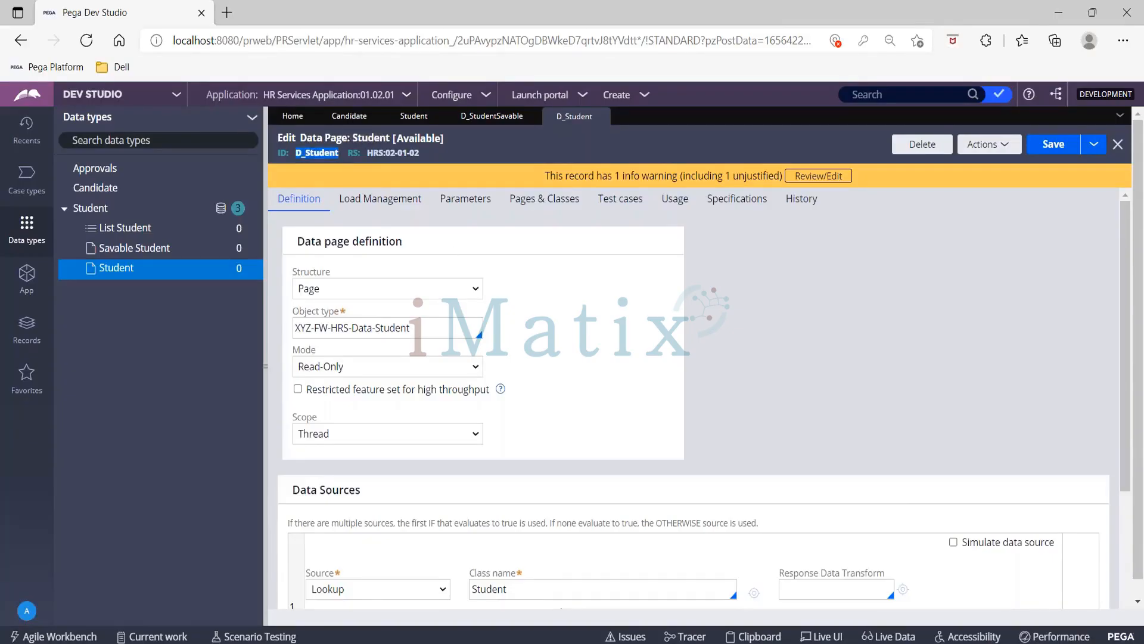
click(765, 306)
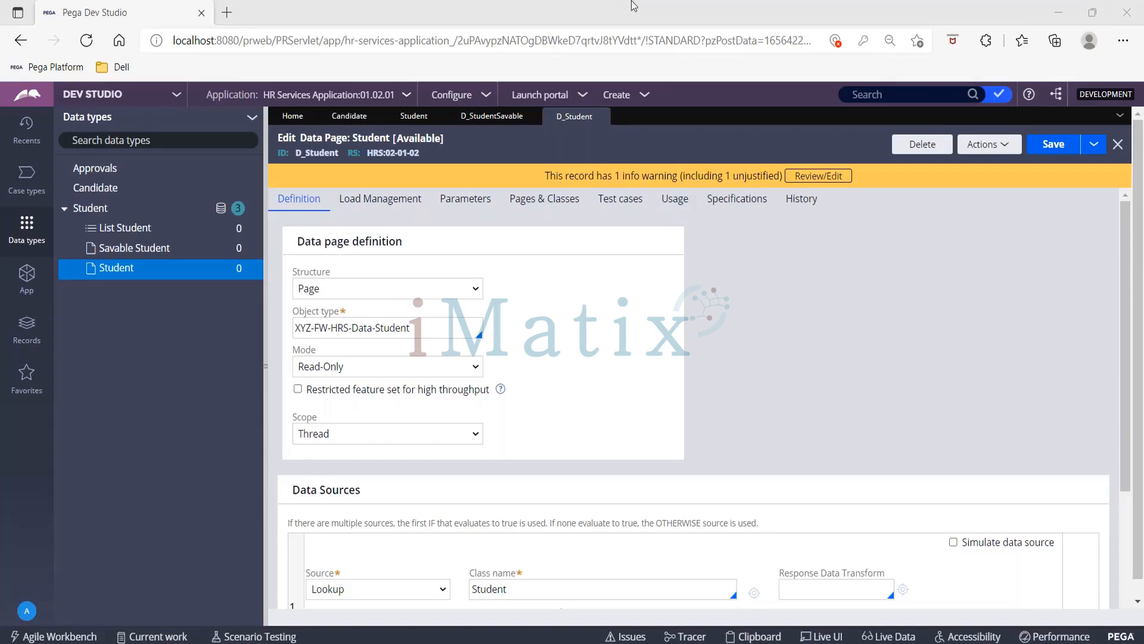
Look at the Candidate data type, then examine the structure options, object type and mode options in the D_Student data page definition.
click(93, 188)
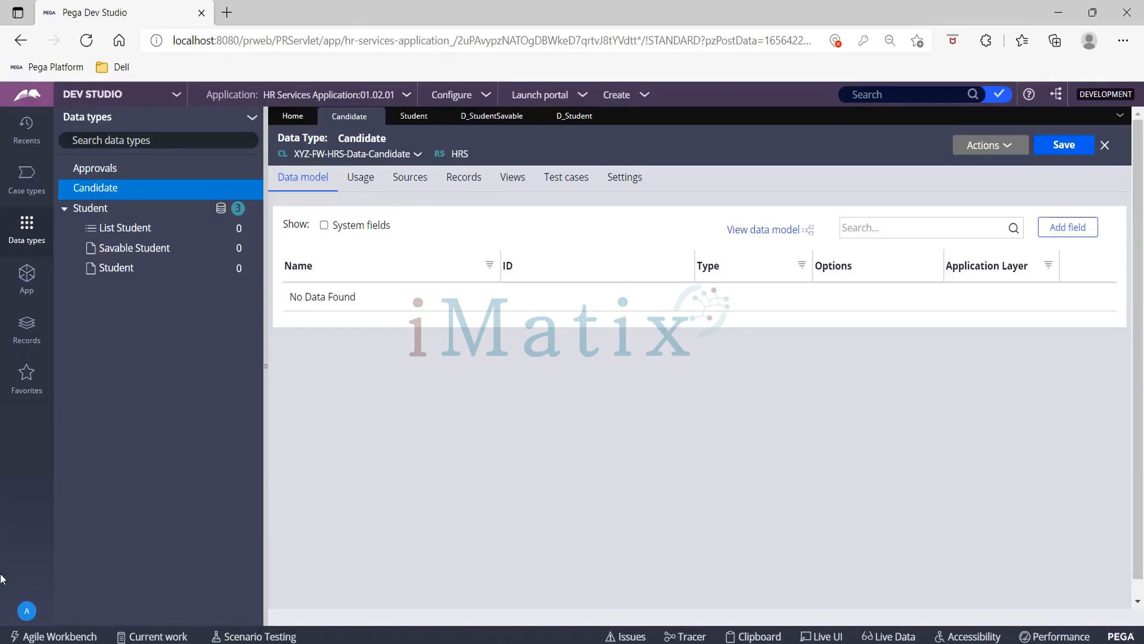
click(574, 119)
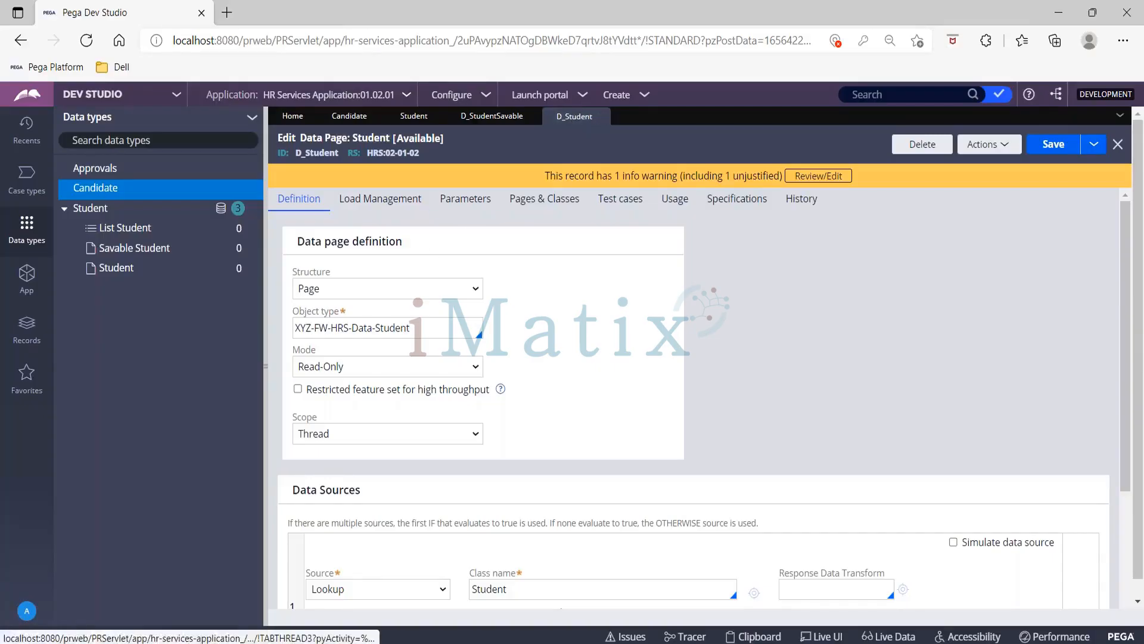
drag(298, 240, 441, 251)
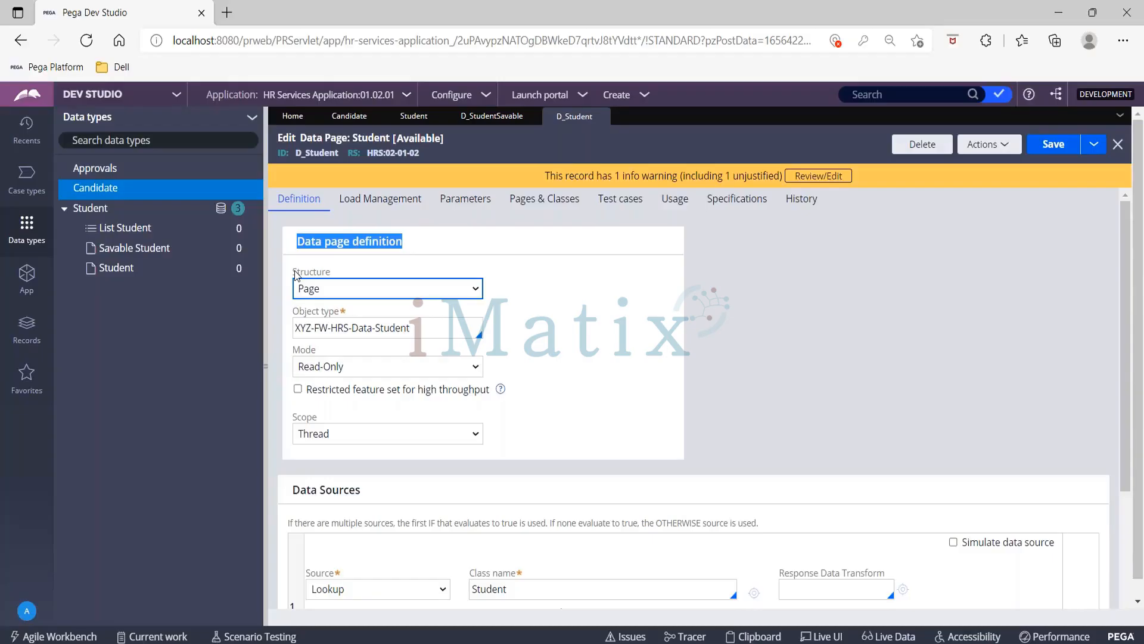
click(331, 289)
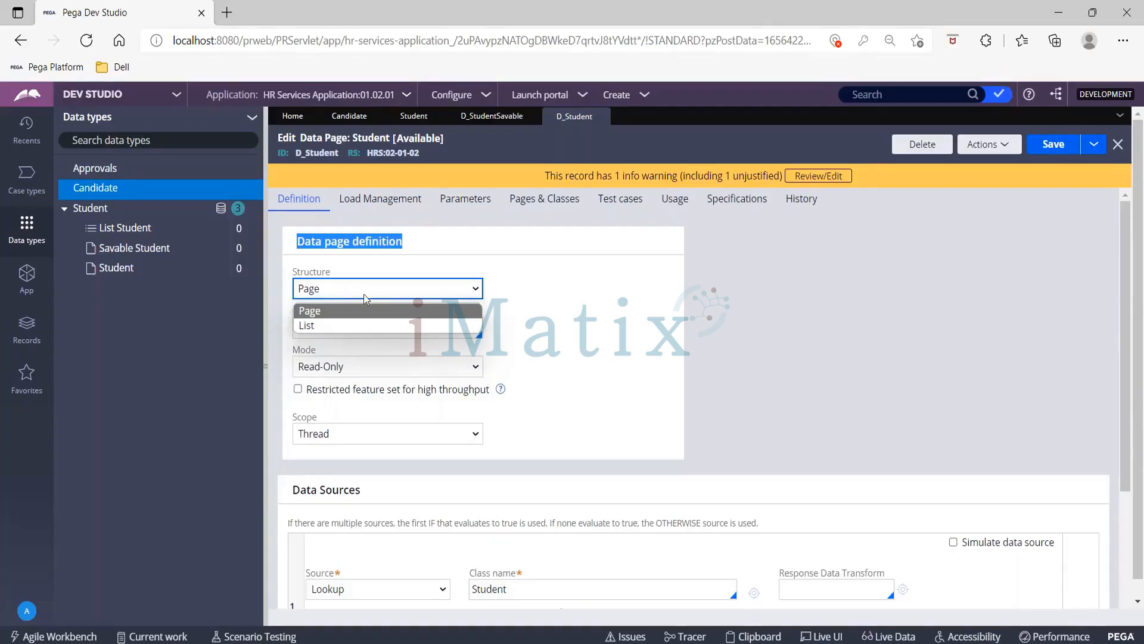
click(551, 292)
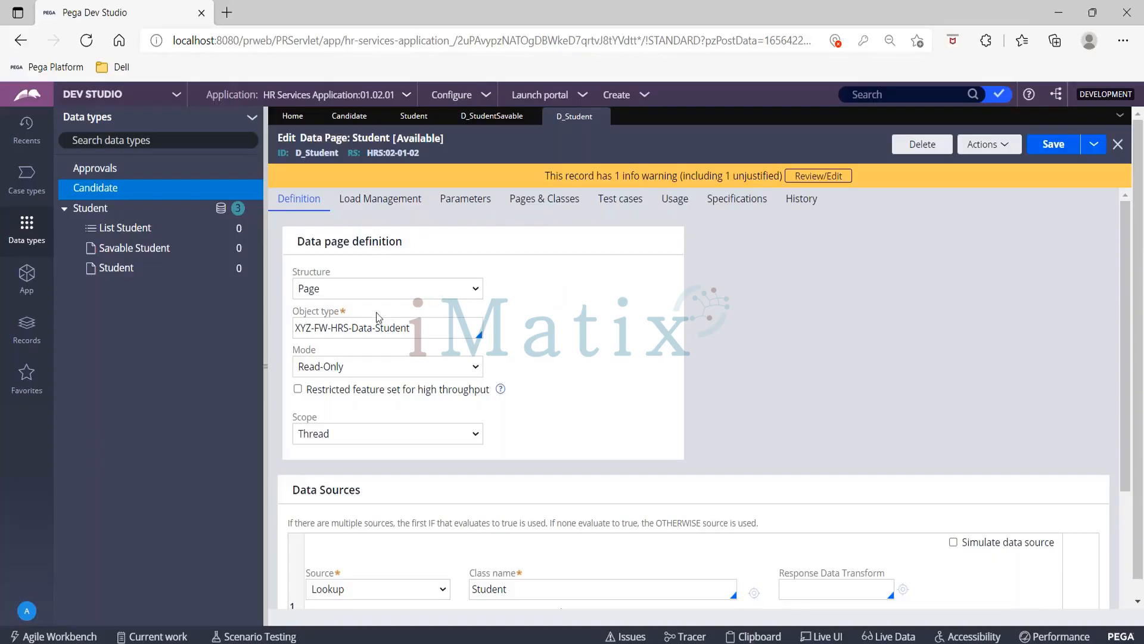
drag(295, 311, 346, 314)
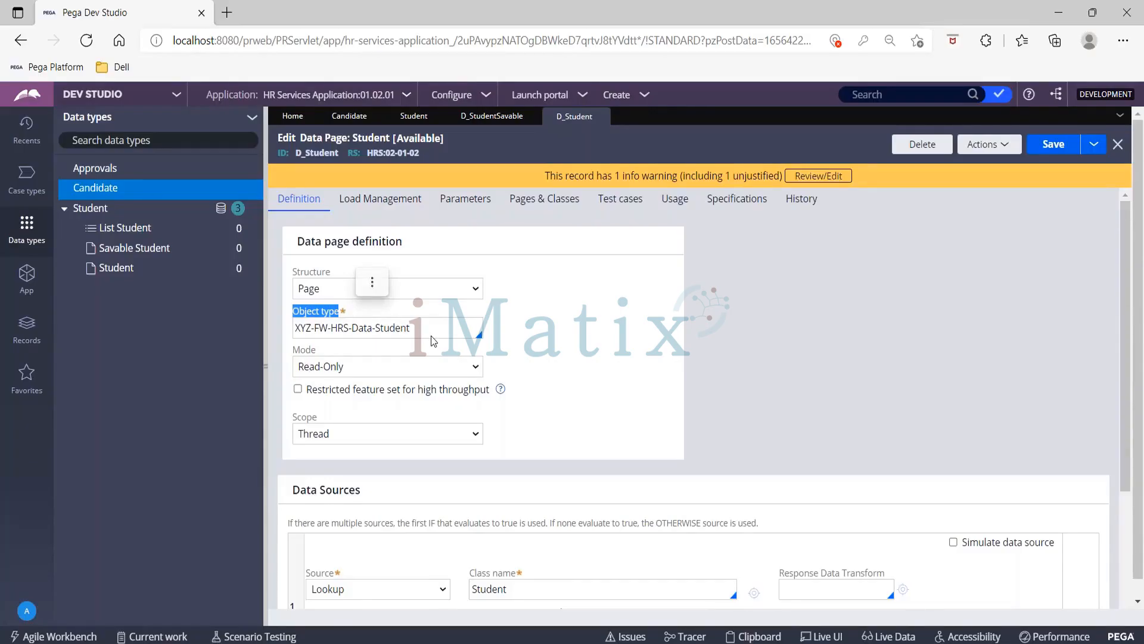
drag(420, 327, 281, 327)
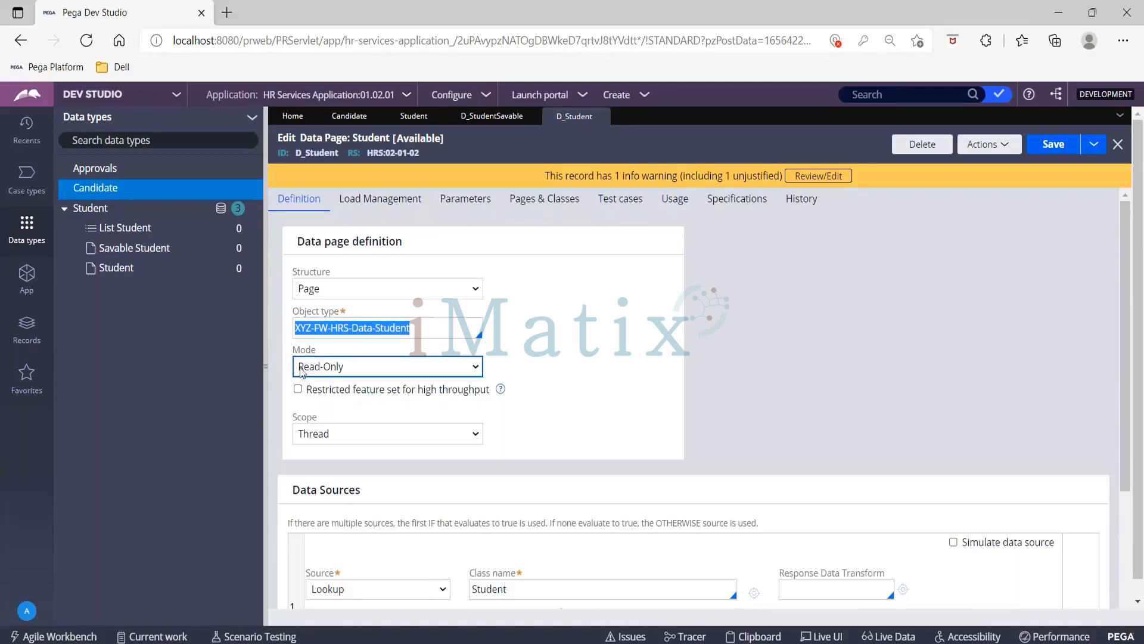
drag(295, 353, 320, 357)
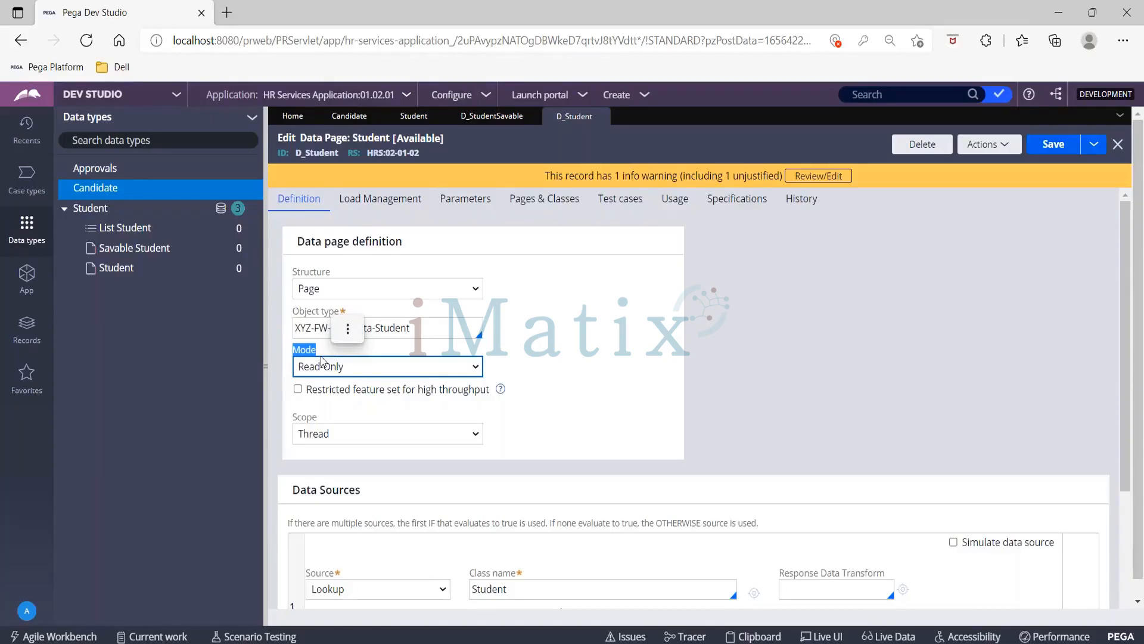
click(447, 372)
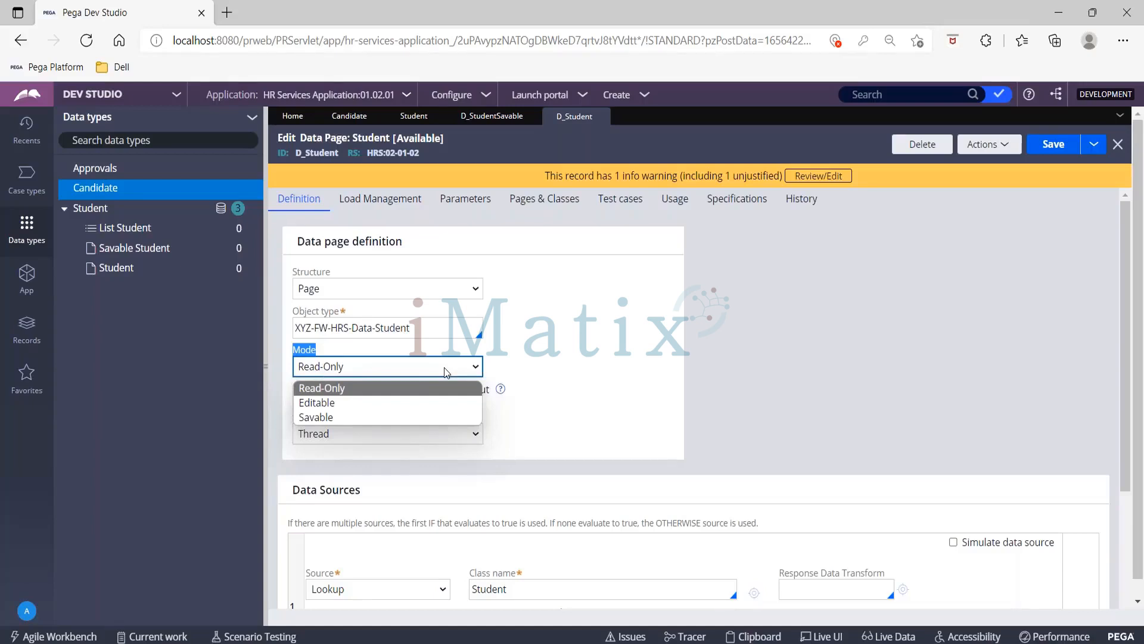
click(568, 364)
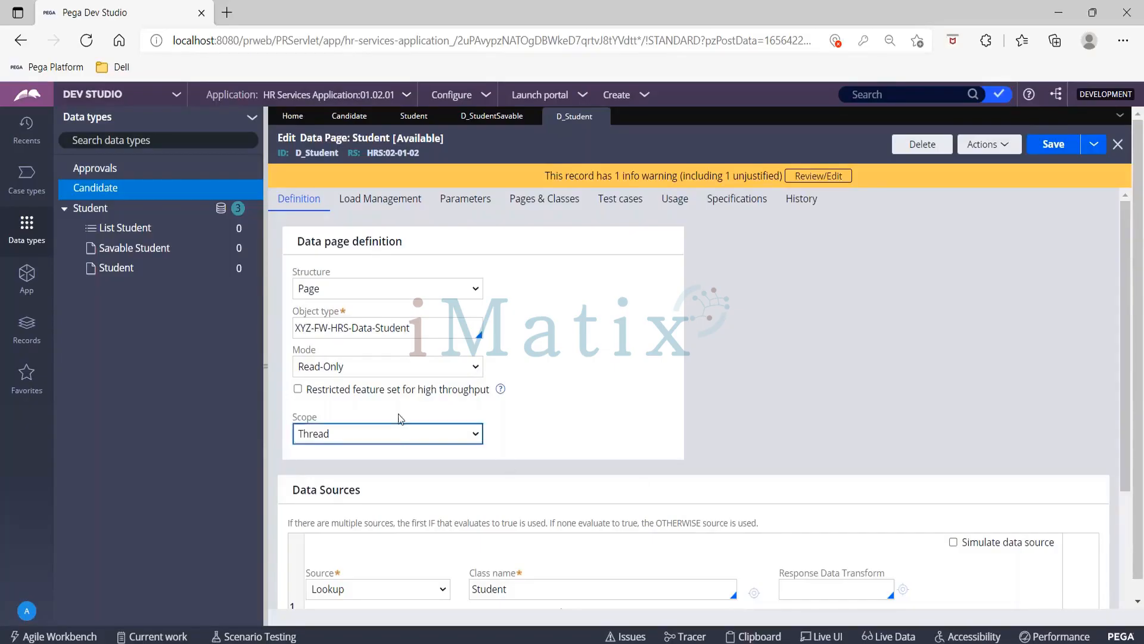
Try the Editable and Savable modes for the D_Student data page and restore Read-Only.
click(341, 361)
click(350, 400)
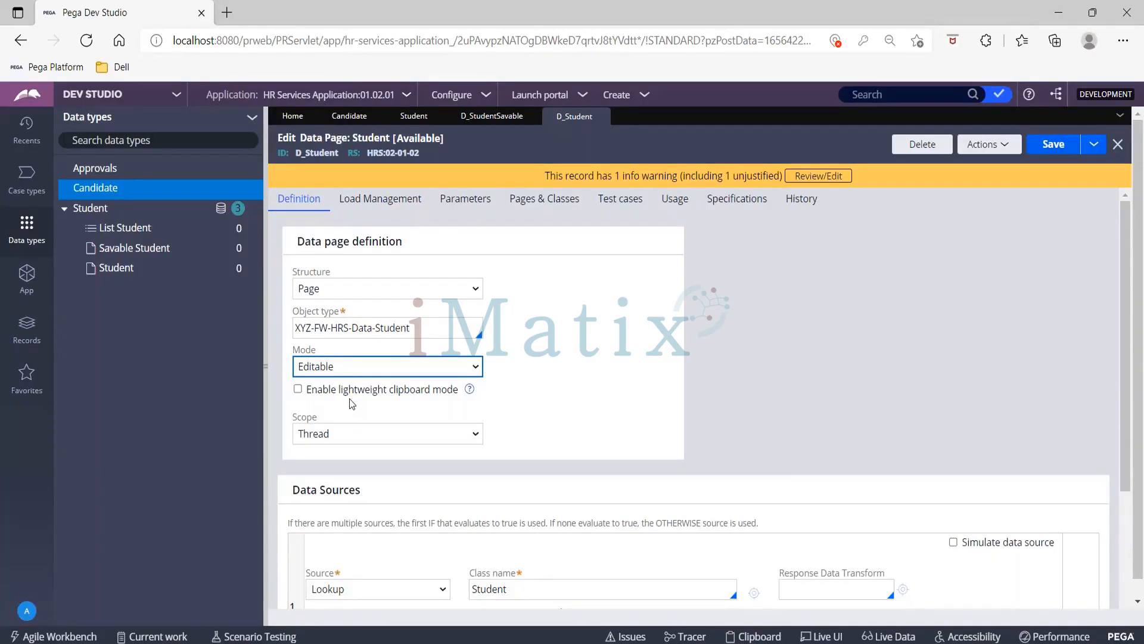
click(403, 367)
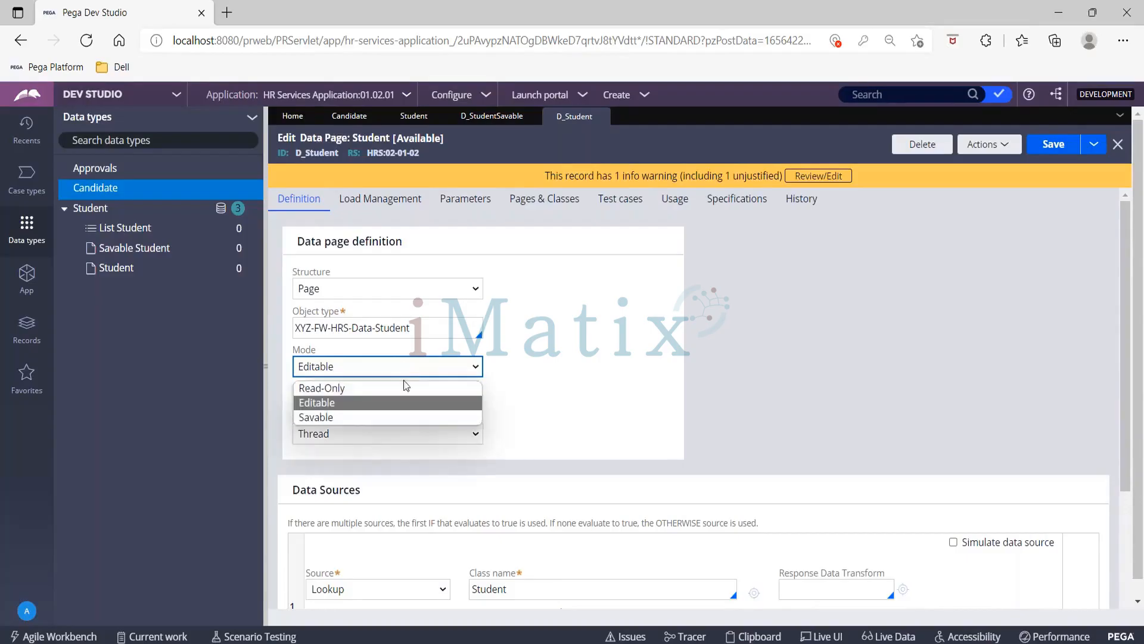
click(403, 416)
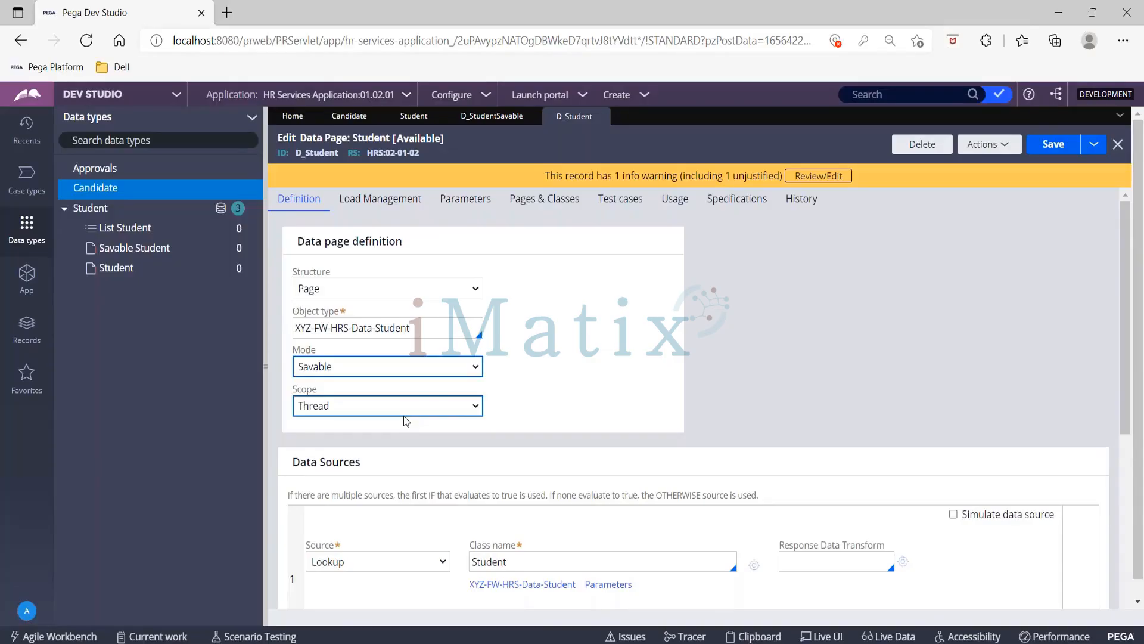
click(363, 368)
click(362, 389)
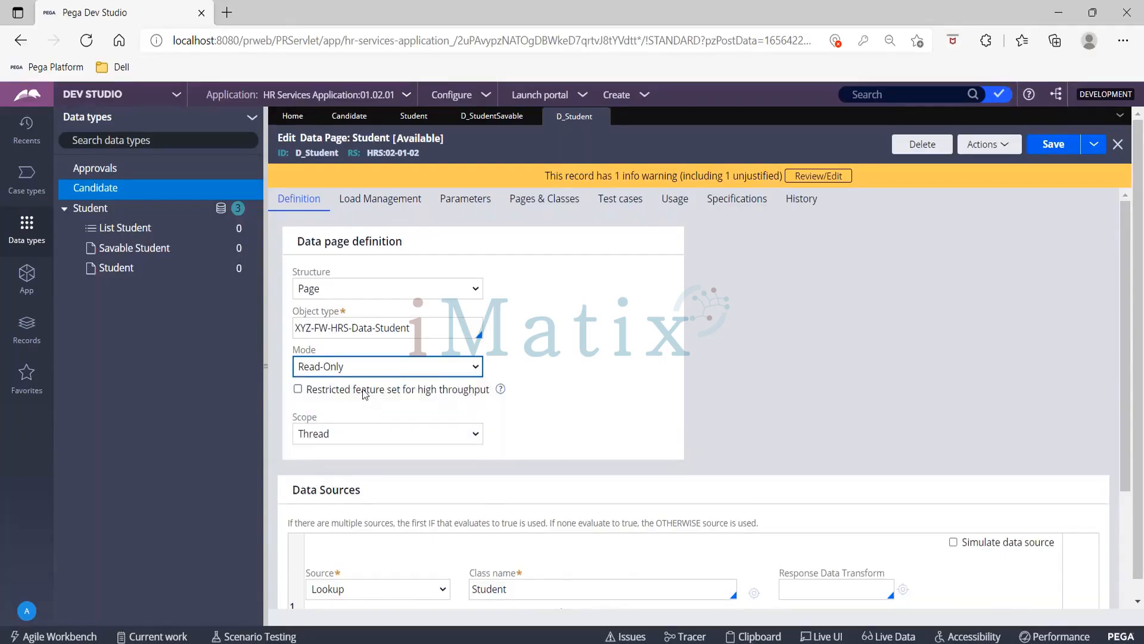
Try the Requestor and Node scopes for the D_Student data page and restore the Thread scope.
click(380, 434)
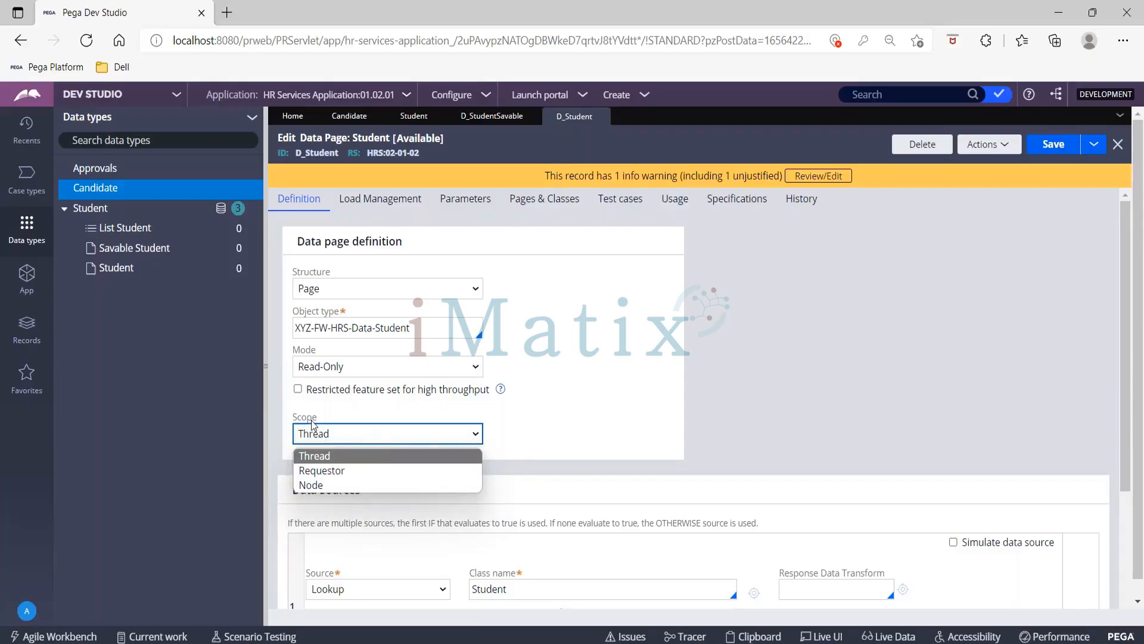
click(346, 434)
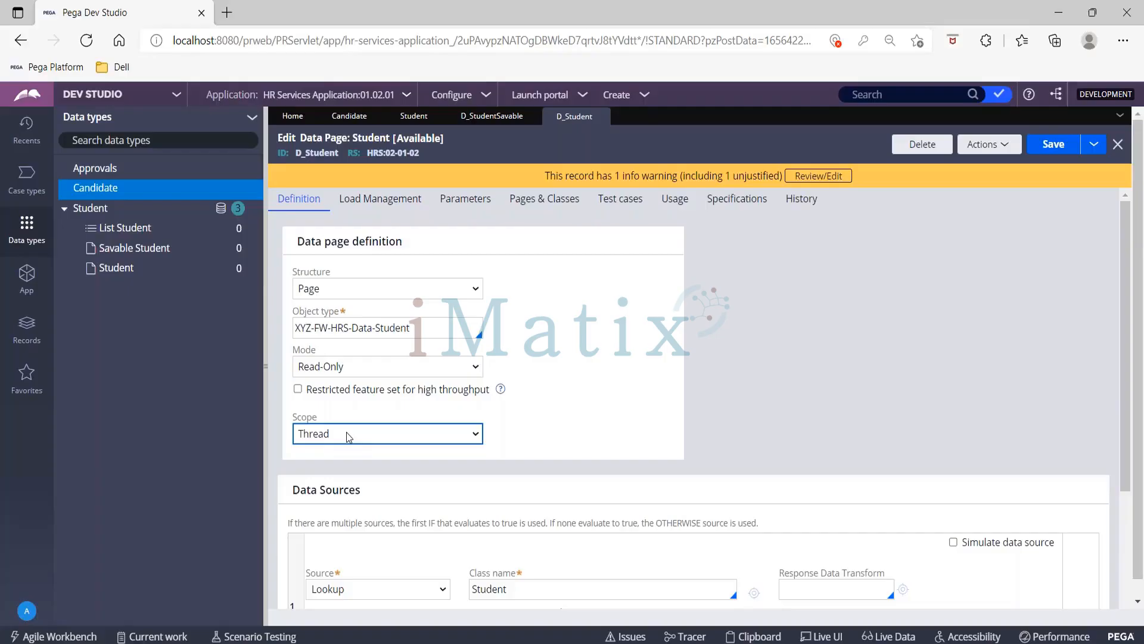
click(347, 433)
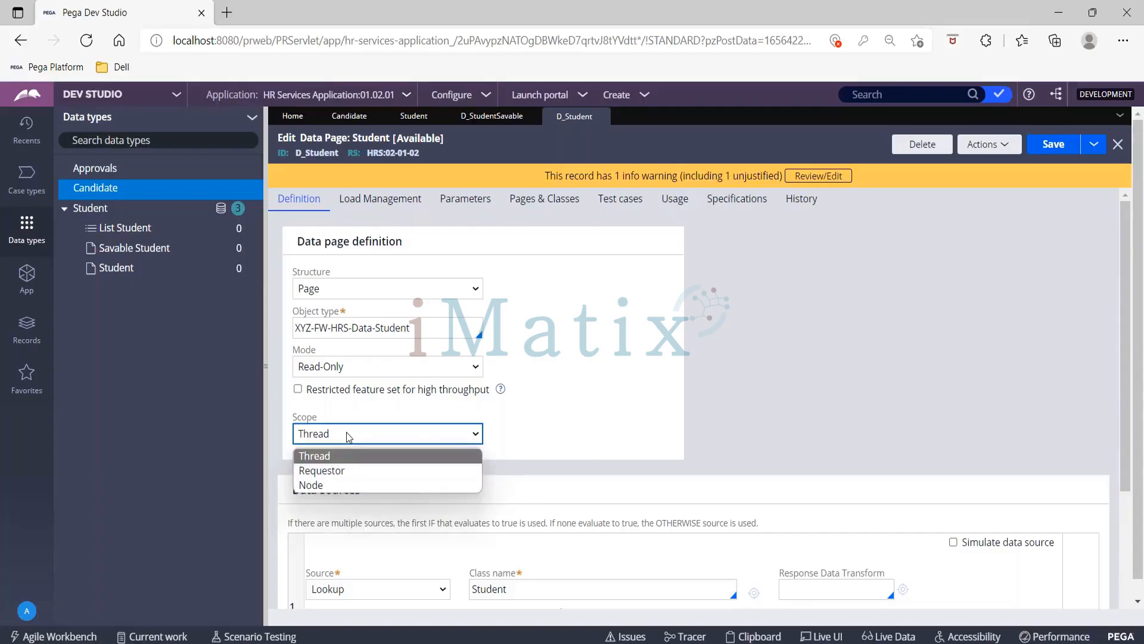
click(347, 471)
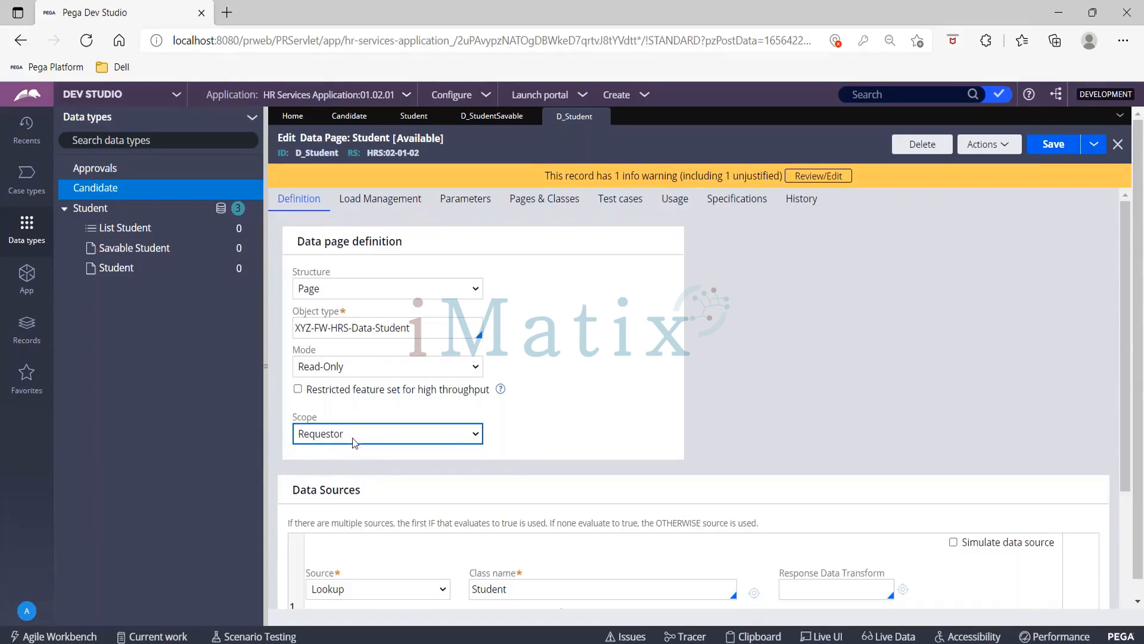
click(352, 437)
click(359, 481)
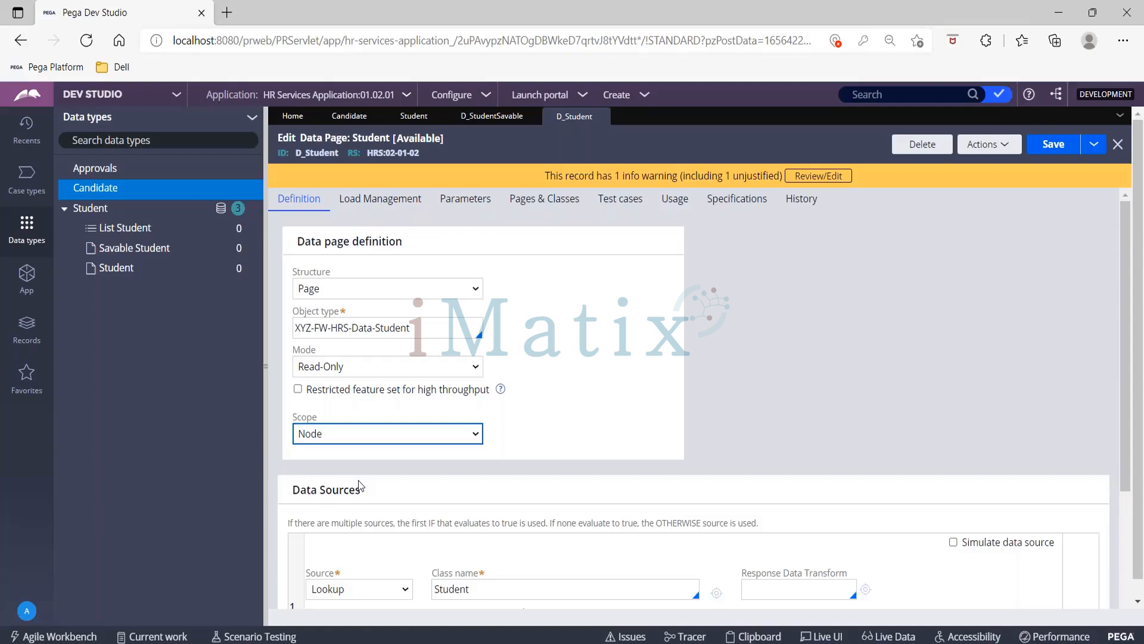
click(384, 433)
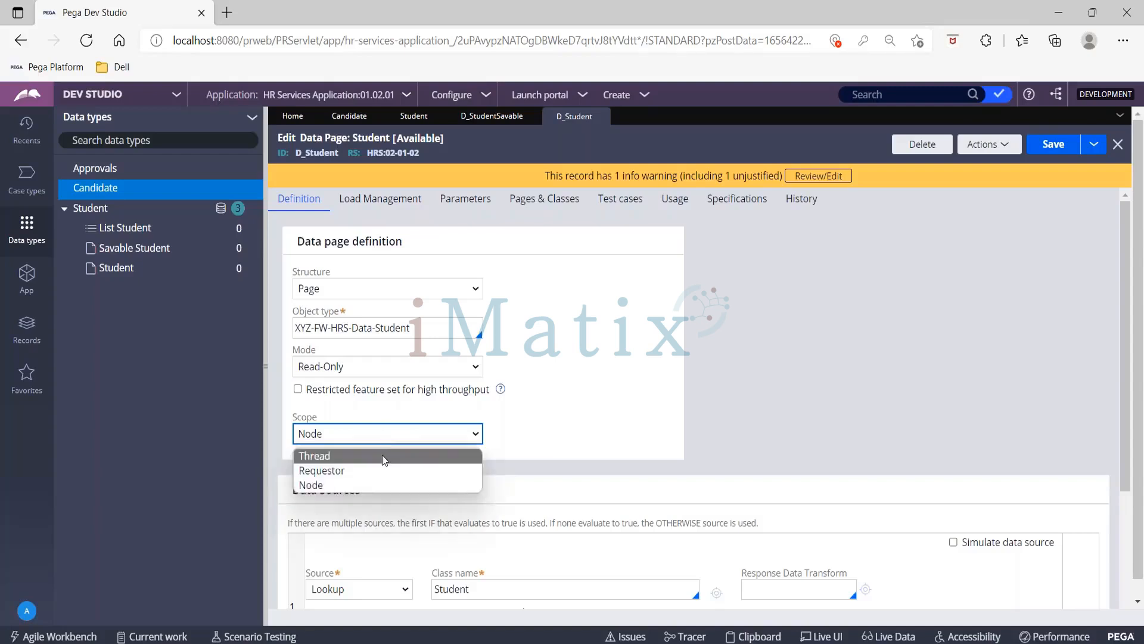
click(384, 456)
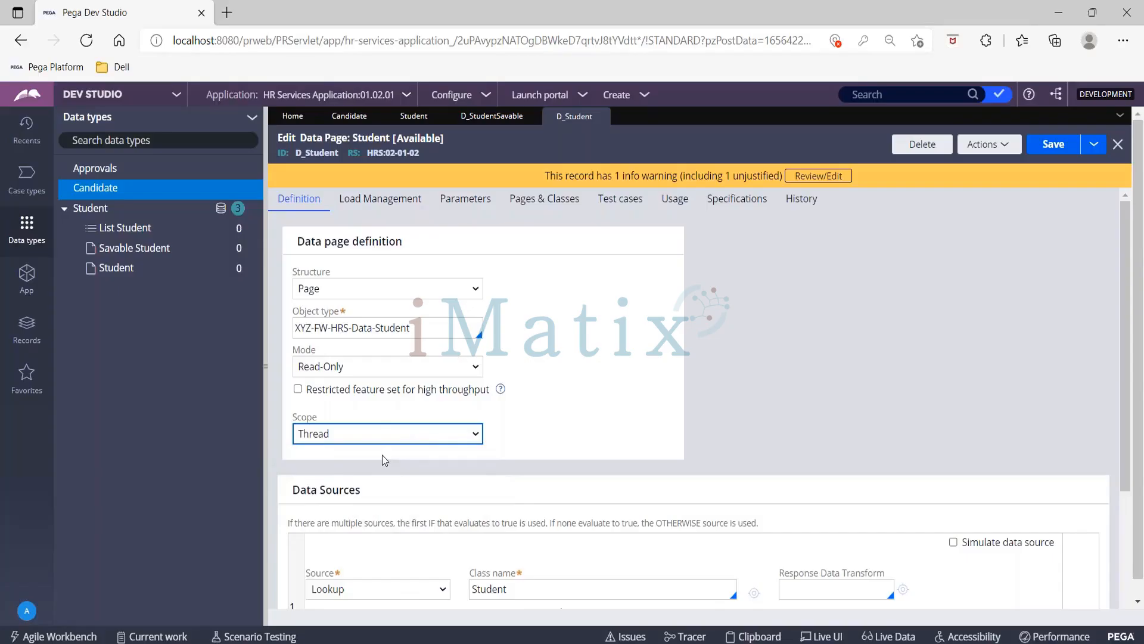